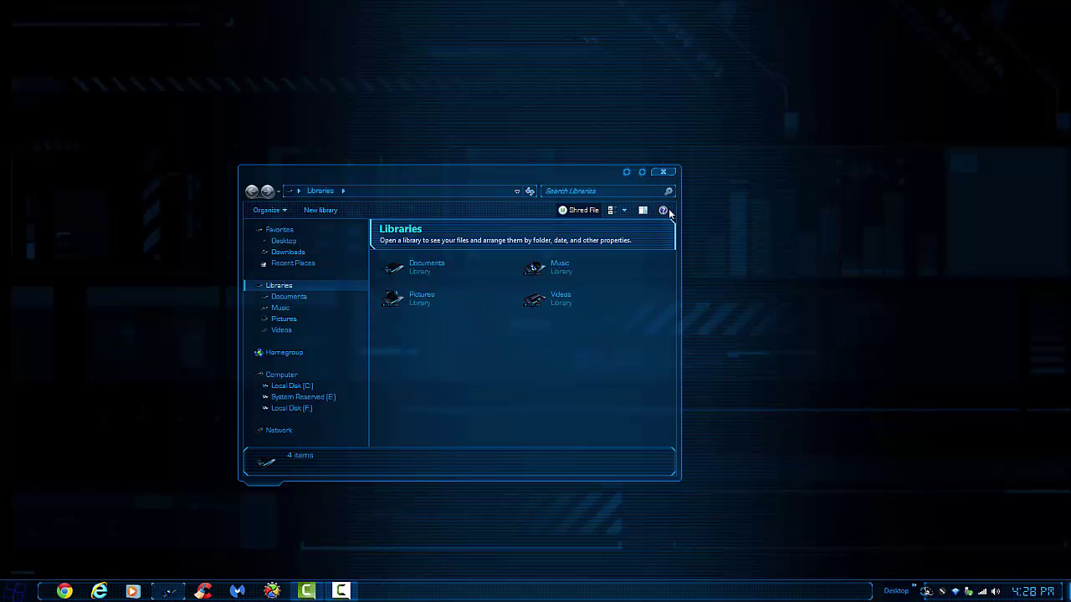
Step: Close the Libraries window, open the WindowFX configuration from the system tray and reposition its window slightly lower
{"action": "left_click", "coordinate": [659, 175]}
{"action": "mouse_move", "coordinate": [923, 596]}
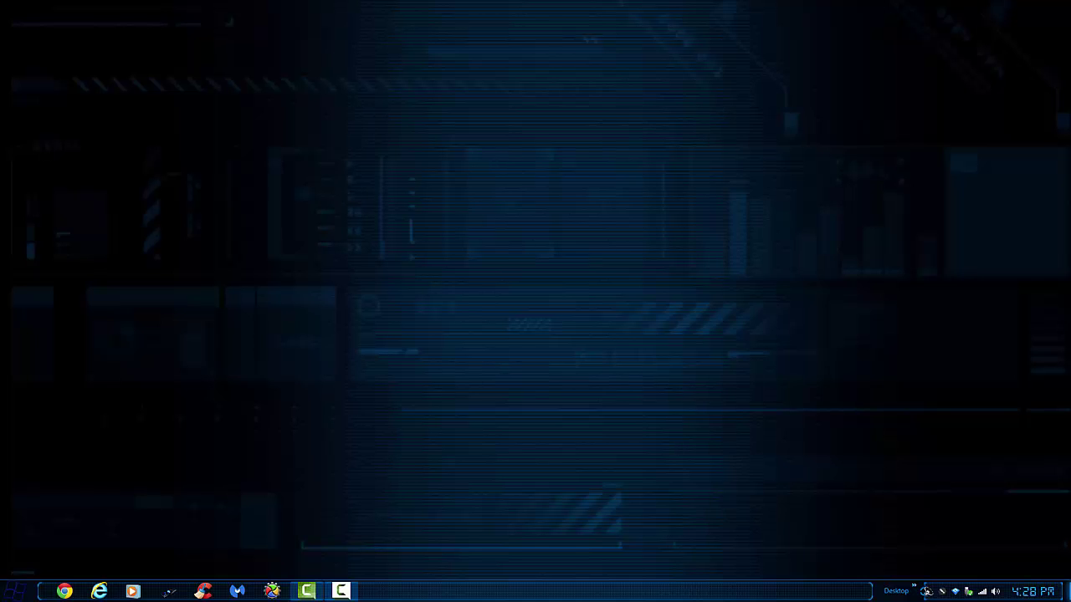
{"action": "left_click", "coordinate": [956, 592]}
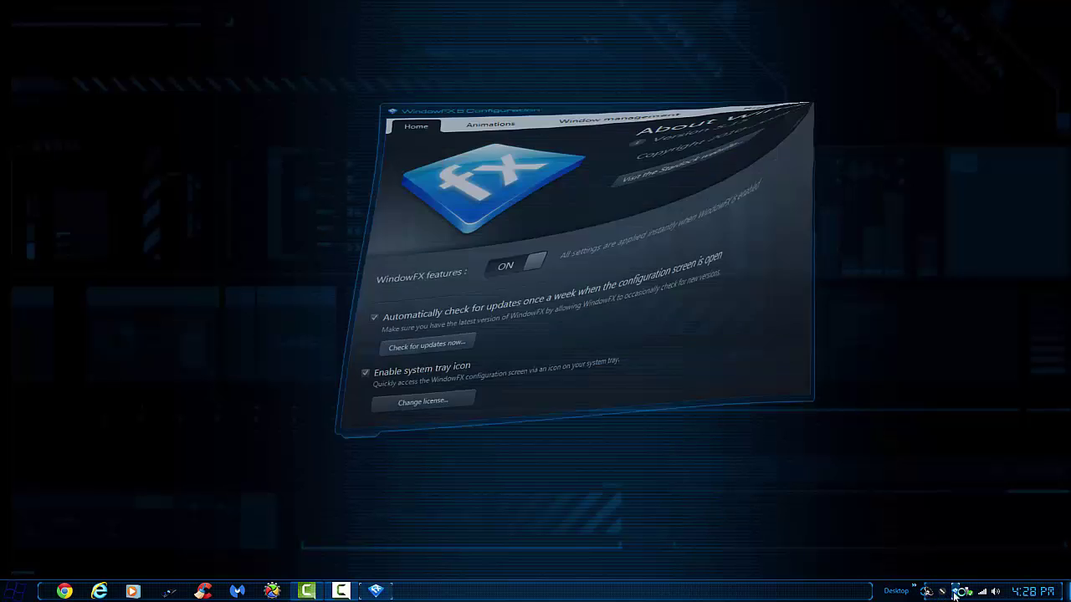
{"action": "left_click_drag", "start_coordinate": [577, 117], "coordinate": [544, 135]}
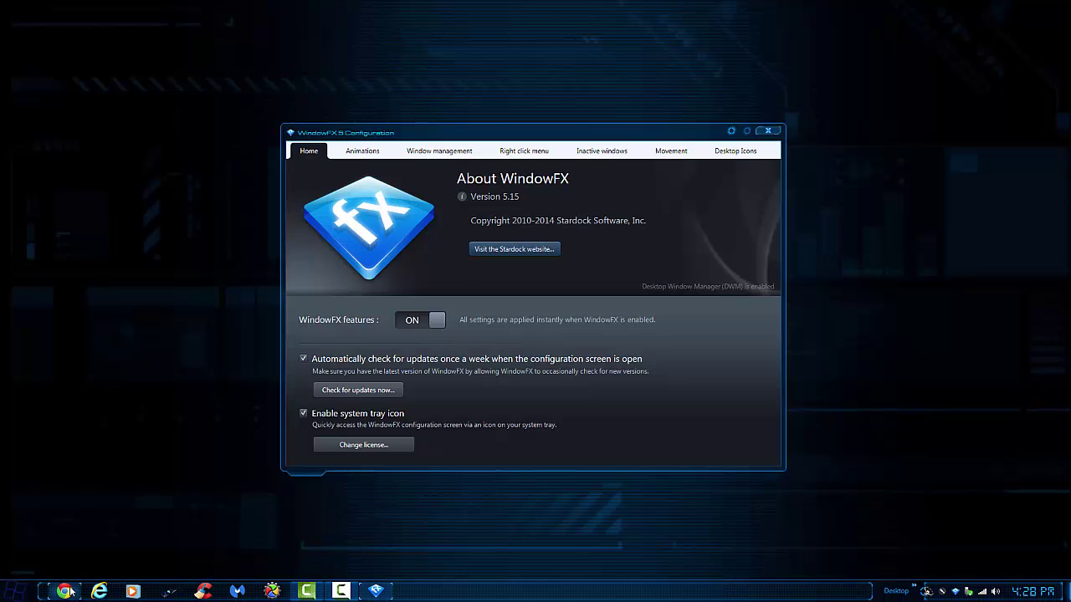
Step: Switch to Chrome, search Google for "stardock" and open the WindowFX product page on the Stardock site
{"action": "left_click", "coordinate": [76, 592]}
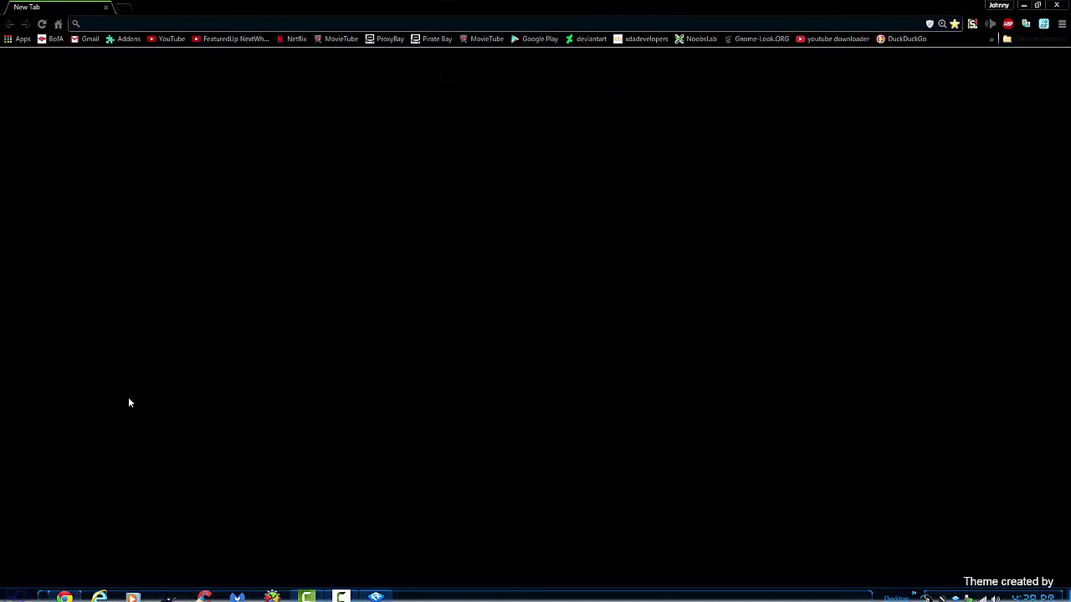
{"action": "left_click", "coordinate": [302, 441]}
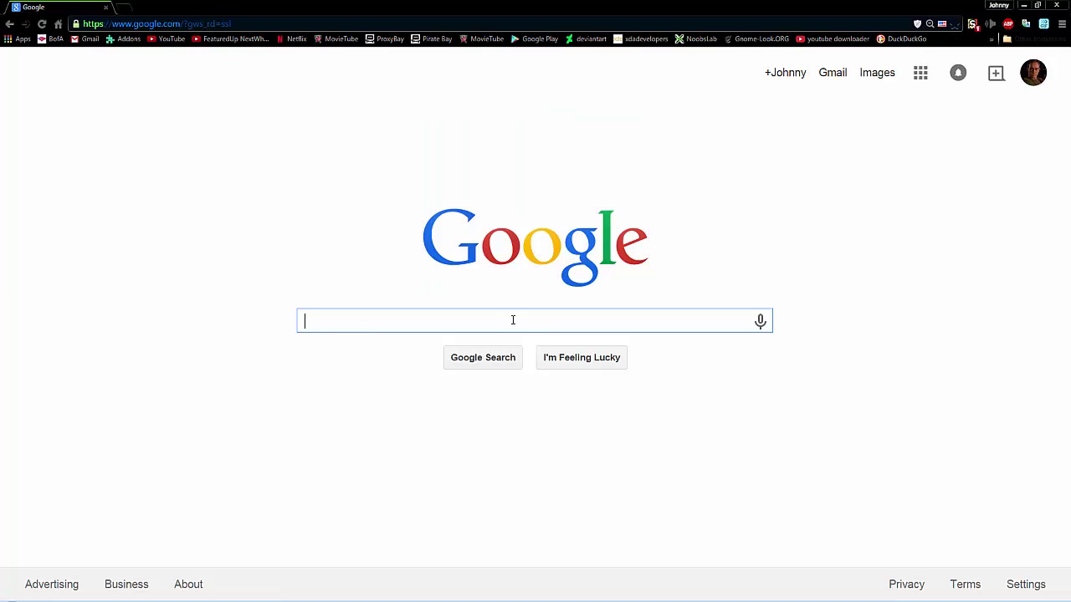
{"action": "type", "text": "star"}
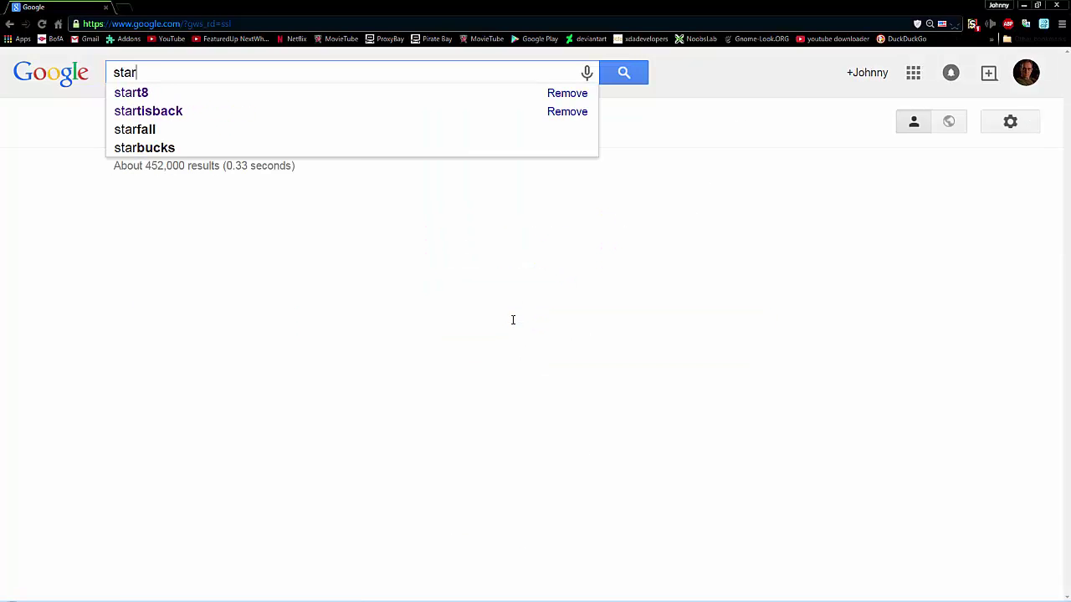
{"action": "type", "text": "doc"}
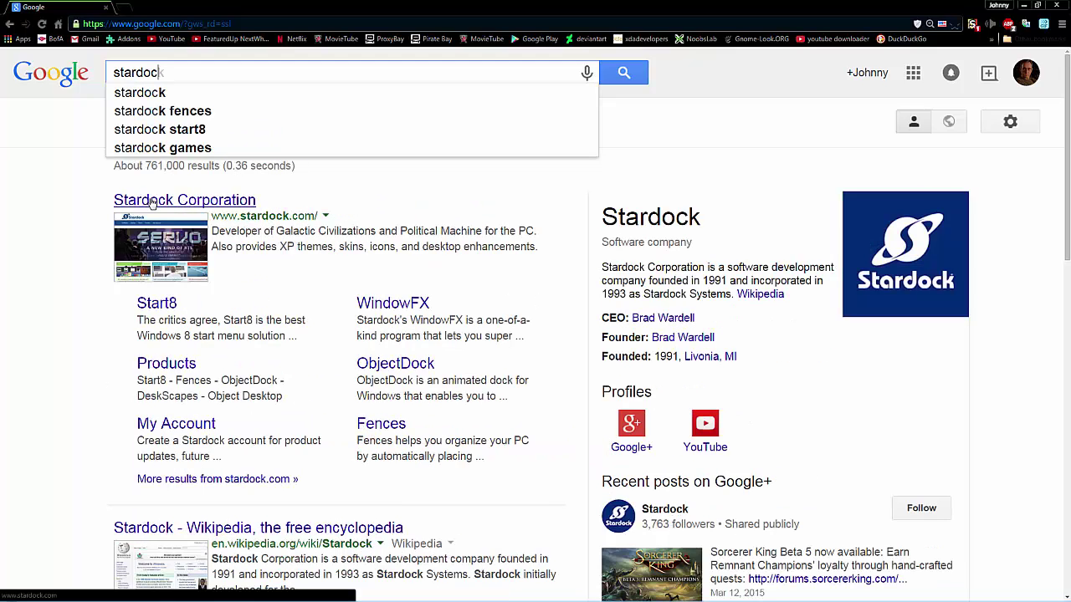
{"action": "left_click", "coordinate": [404, 307]}
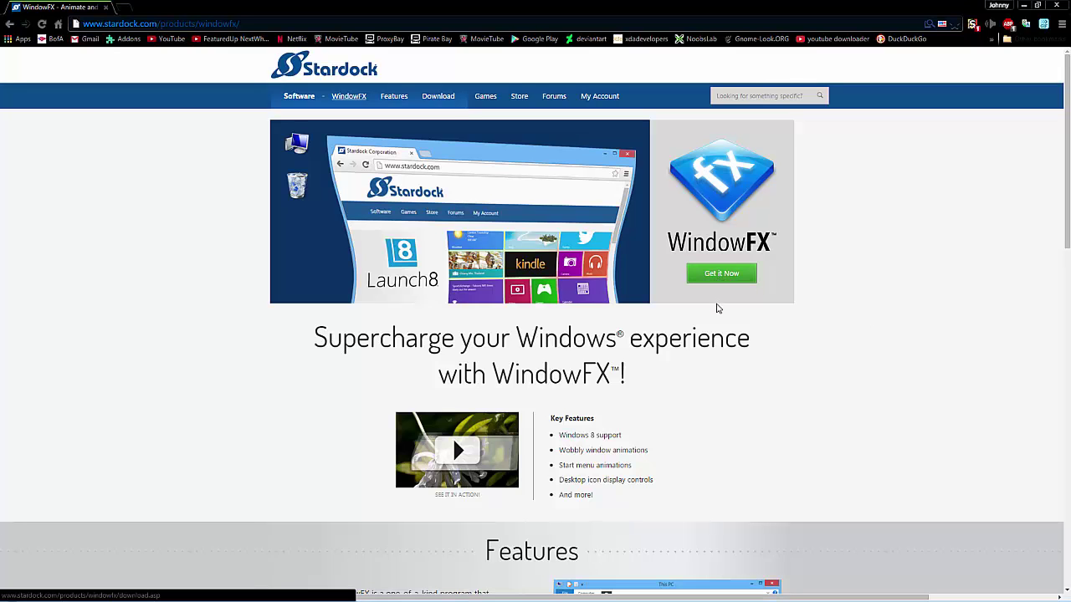
Step: Review the feature descriptions and system requirements on the WindowFX product page
{"action": "scroll", "coordinate": [878, 415], "scroll_direction": "down", "scroll_amount": 5}
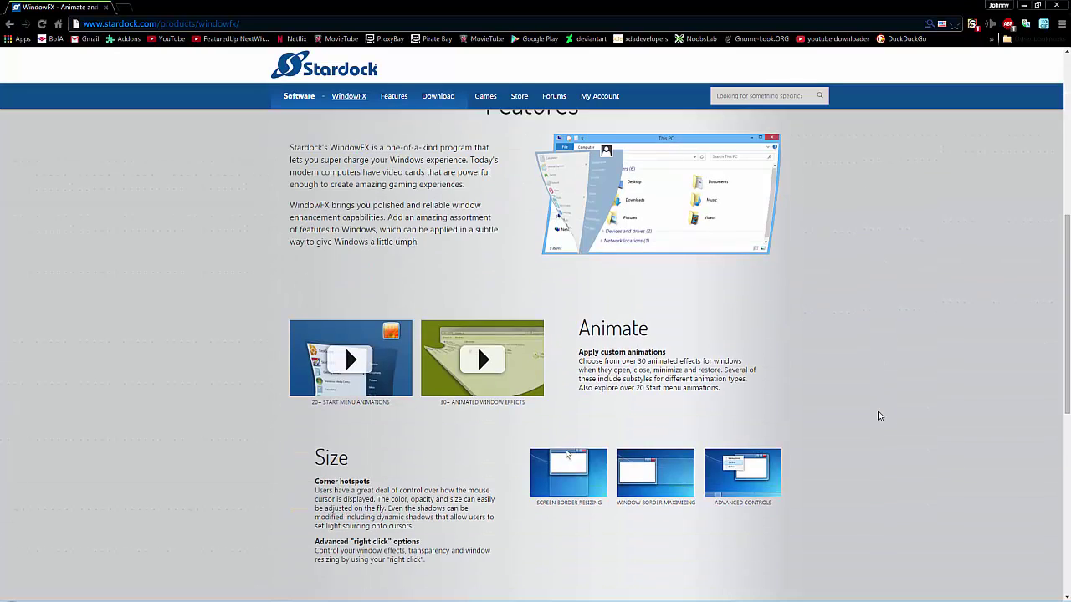
{"action": "scroll", "coordinate": [879, 413], "scroll_direction": "up", "scroll_amount": 4}
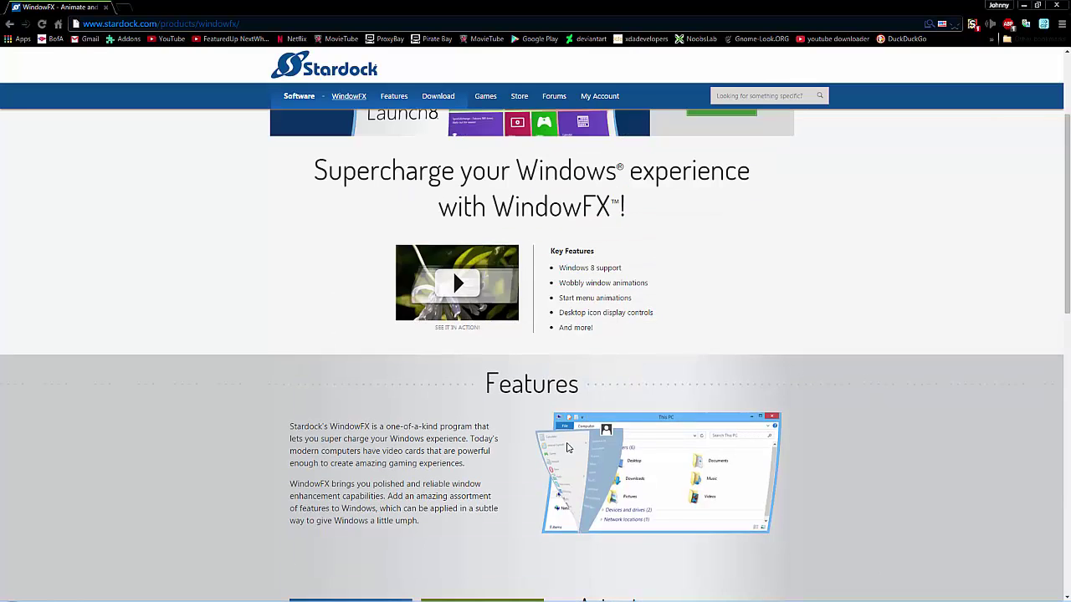
{"action": "scroll", "coordinate": [761, 427], "scroll_direction": "down", "scroll_amount": 10}
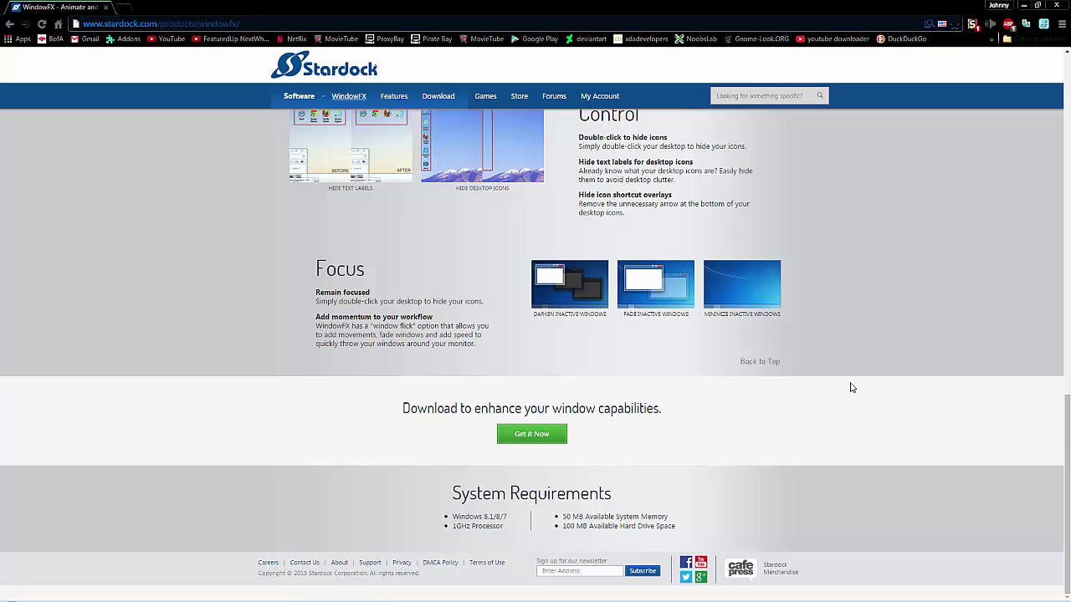
{"action": "scroll", "coordinate": [850, 386], "scroll_direction": "up", "scroll_amount": 4}
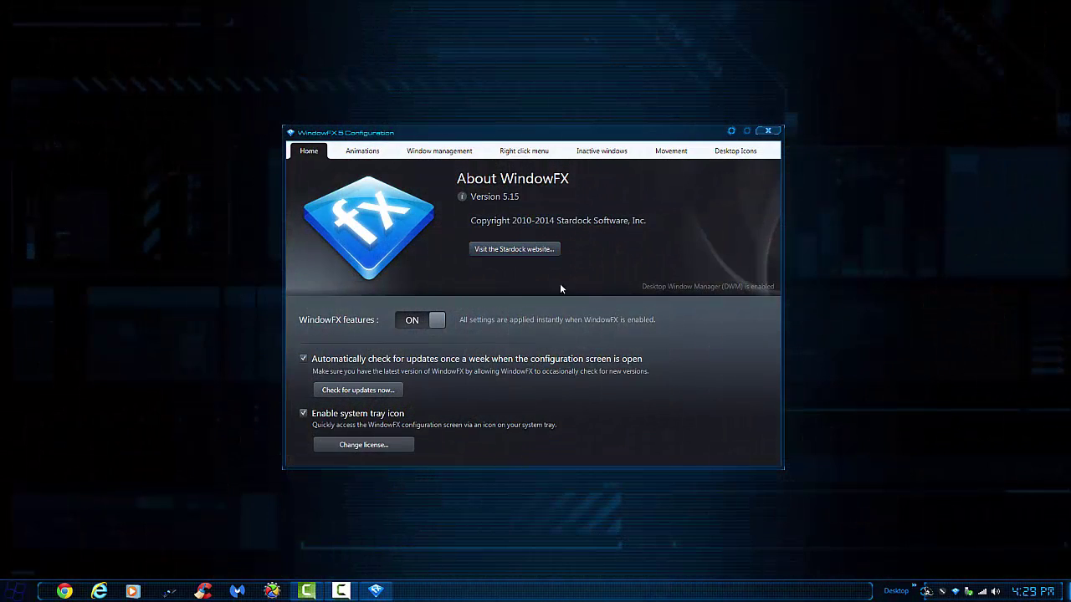
Step: Move the WindowFX configuration window lower, look through every settings category from Animations to Desktop Icons, and return to the Home page
{"action": "left_click_drag", "start_coordinate": [497, 128], "coordinate": [497, 184]}
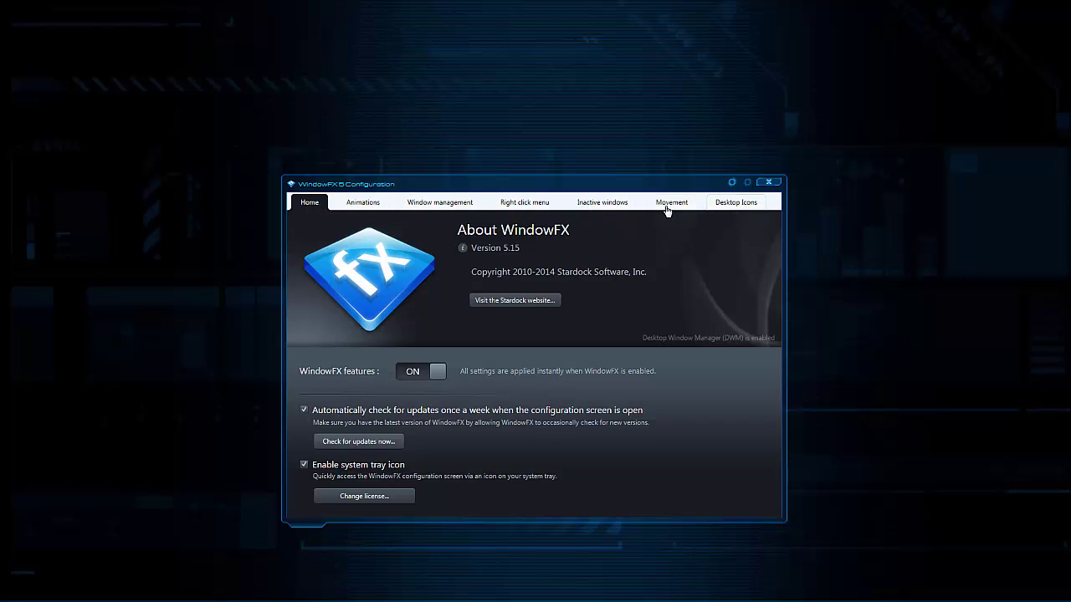
{"action": "left_click", "coordinate": [363, 203]}
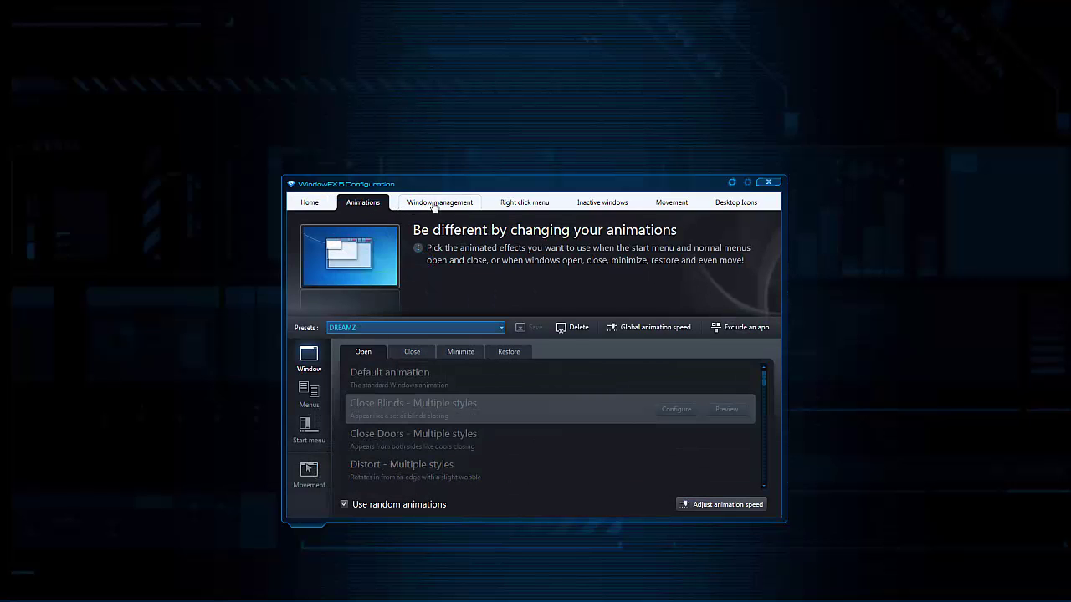
{"action": "left_click", "coordinate": [459, 205]}
{"action": "left_click", "coordinate": [534, 209]}
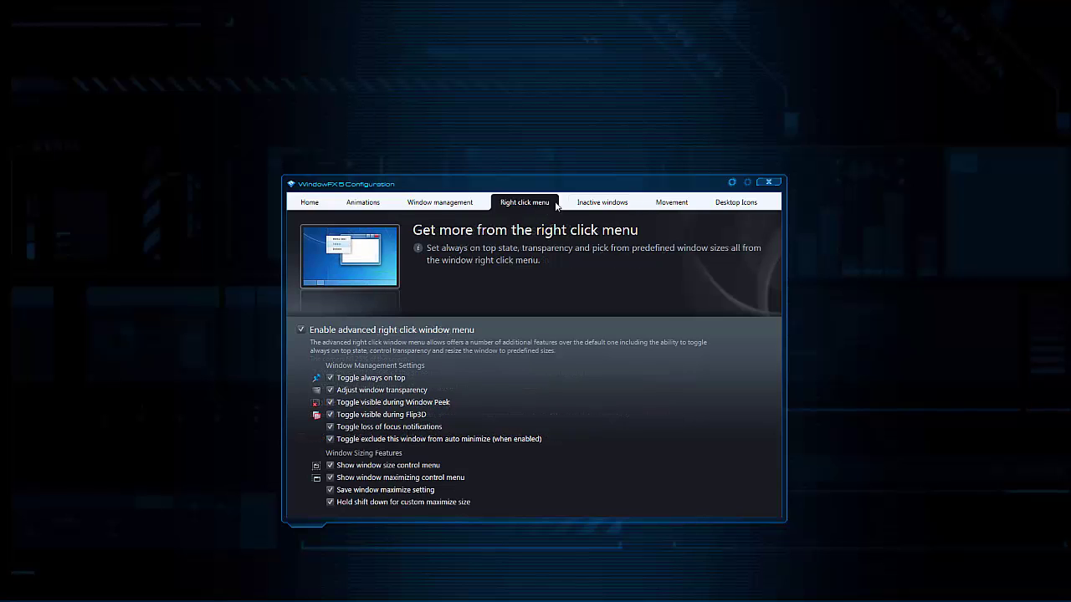
{"action": "left_click", "coordinate": [585, 208]}
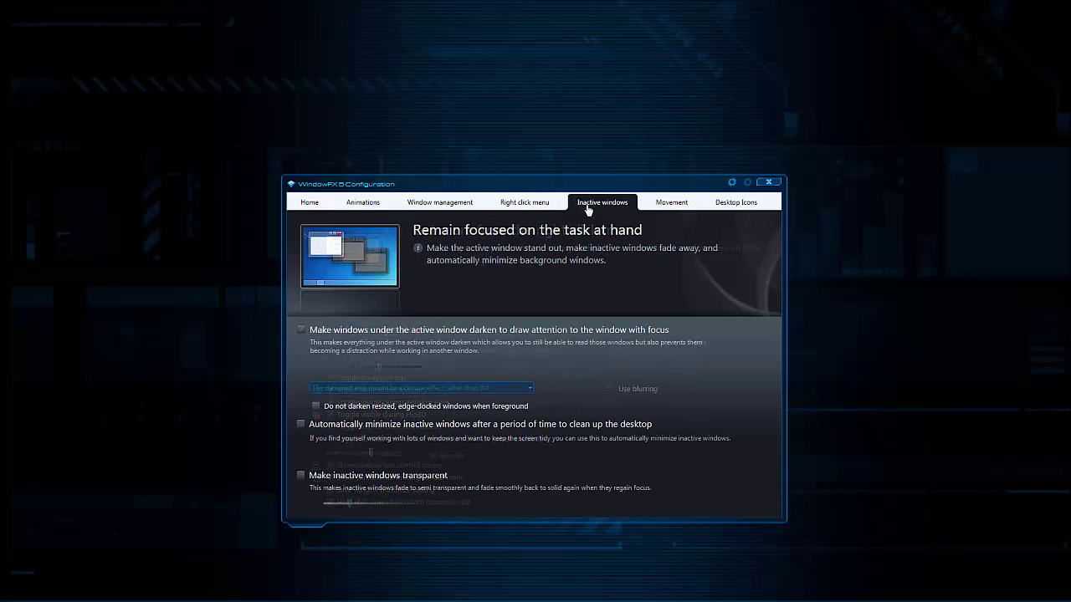
{"action": "left_click", "coordinate": [669, 209]}
{"action": "left_click", "coordinate": [736, 209]}
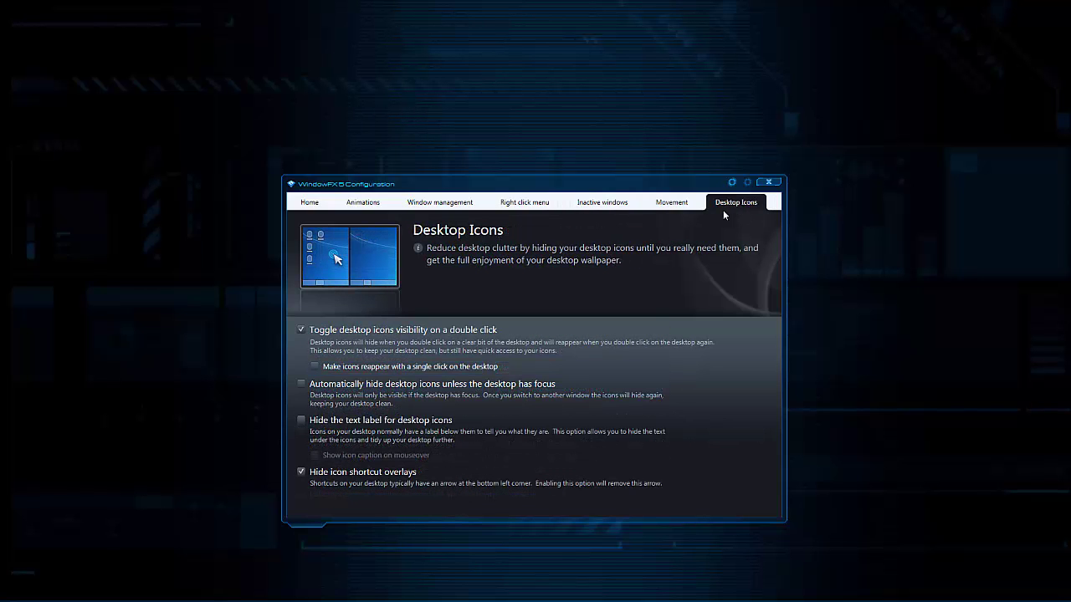
{"action": "left_click", "coordinate": [309, 202]}
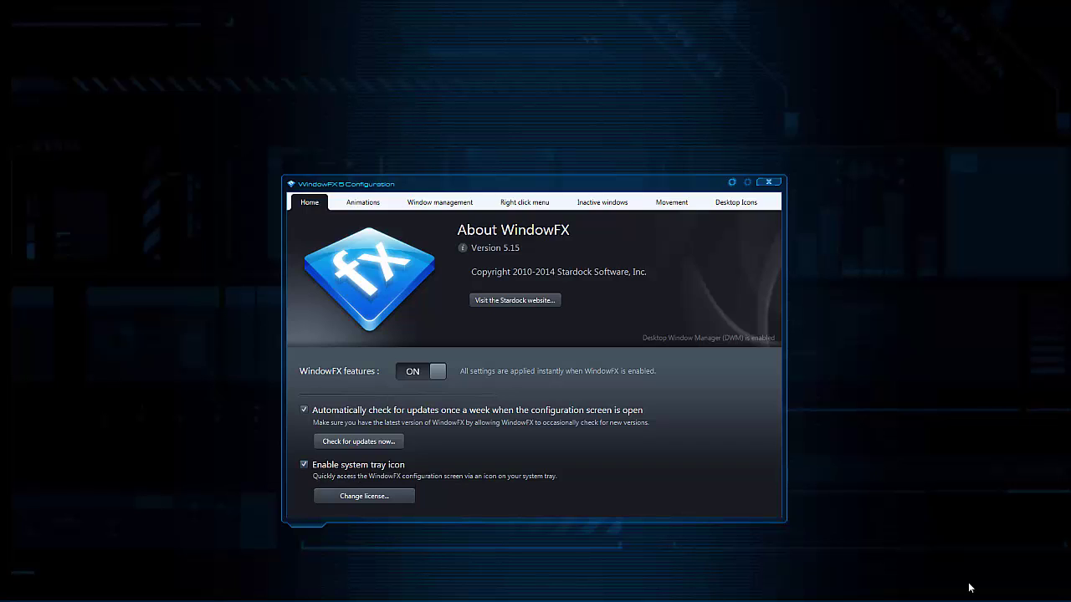
Step: Examine the animation settings for windows, menus, the Start menu and movement
{"action": "mouse_move", "coordinate": [974, 595]}
{"action": "left_click", "coordinate": [372, 204]}
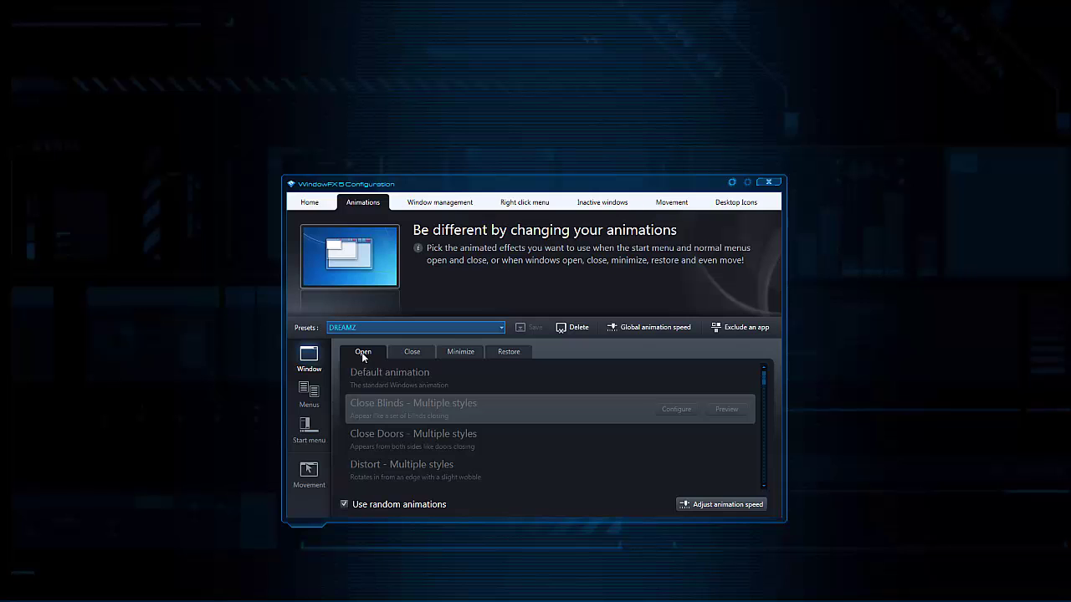
{"action": "left_click", "coordinate": [309, 391]}
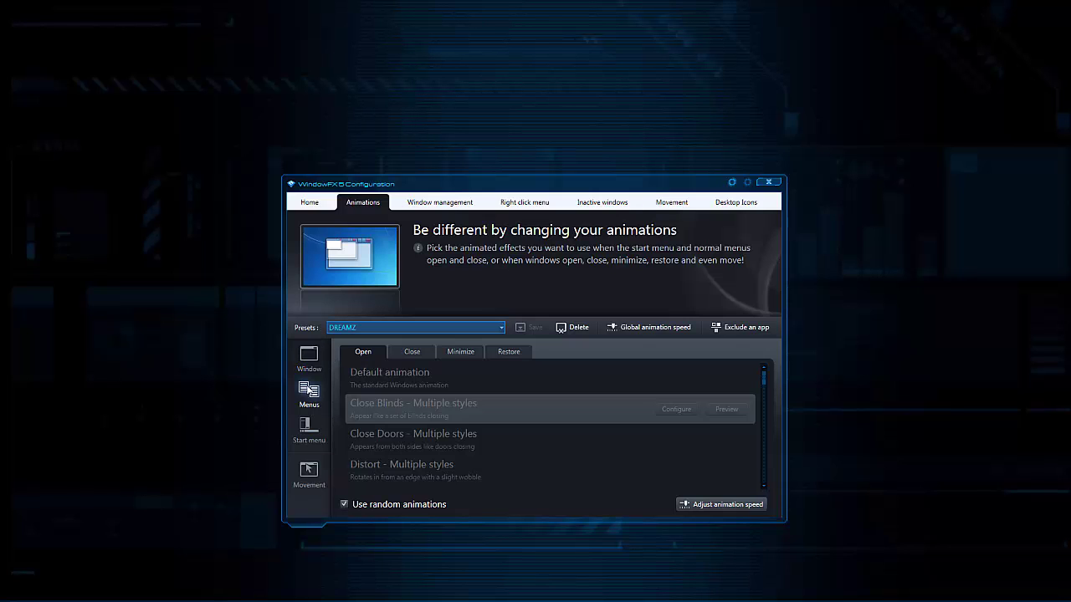
{"action": "left_click", "coordinate": [309, 470]}
{"action": "left_click", "coordinate": [306, 357]}
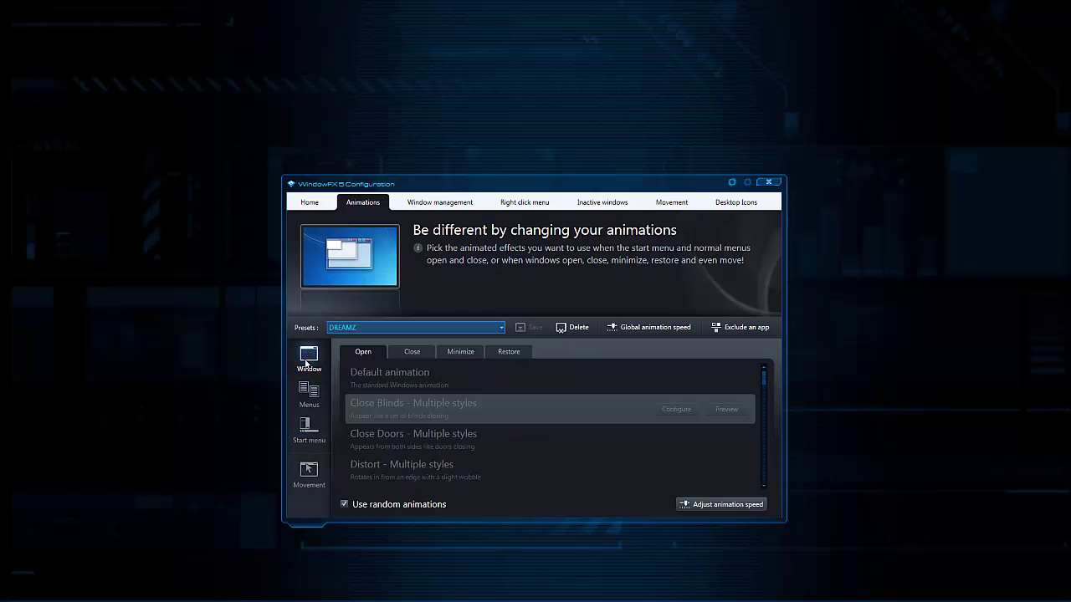
{"action": "left_click", "coordinate": [307, 391]}
{"action": "left_click", "coordinate": [316, 365]}
{"action": "left_click", "coordinate": [310, 391]}
{"action": "left_click", "coordinate": [310, 428]}
{"action": "left_click", "coordinate": [308, 485]}
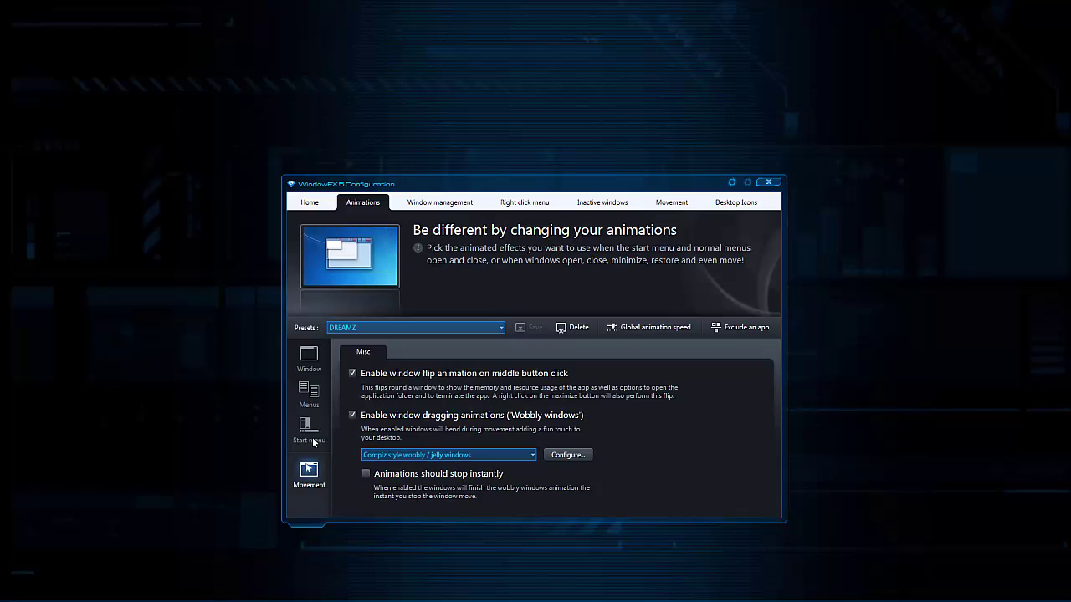
Step: View the window animations assigned to the Close, Minimize and Restore actions
{"action": "left_click", "coordinate": [314, 364]}
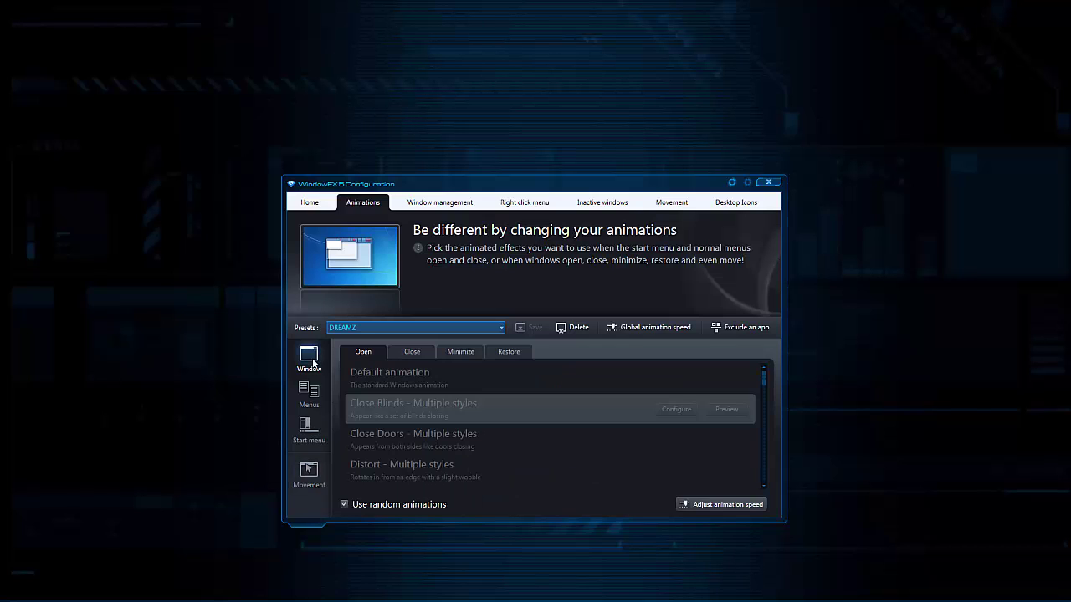
{"action": "left_click", "coordinate": [410, 354]}
{"action": "left_click", "coordinate": [451, 354]}
{"action": "left_click", "coordinate": [499, 354]}
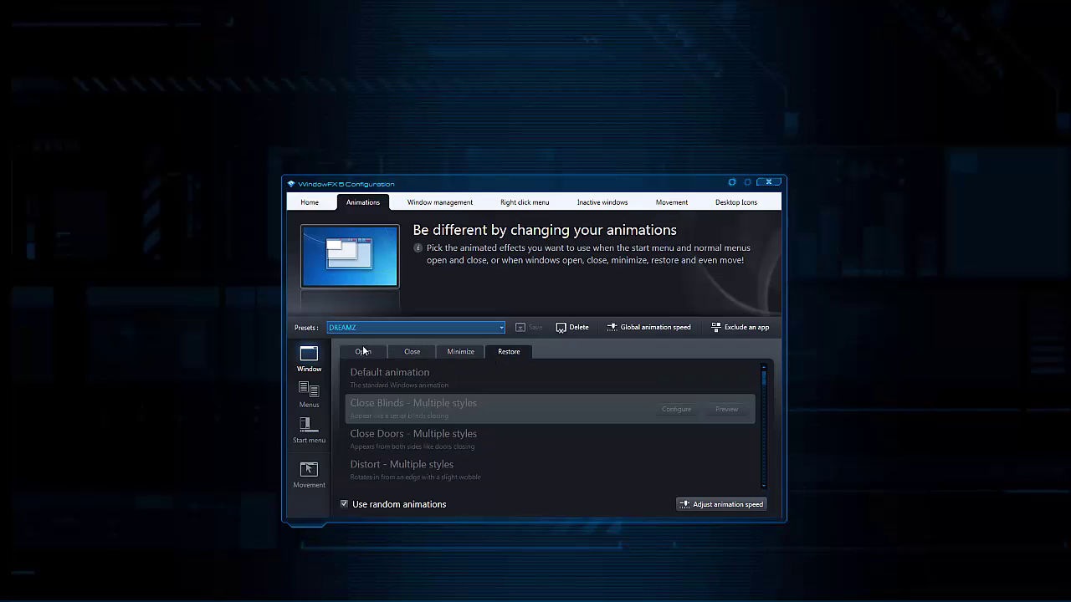
Step: Try Distort - Multiple styles and the default animation for closing windows, and set the close effect back to Burn away
{"action": "left_click", "coordinate": [400, 354]}
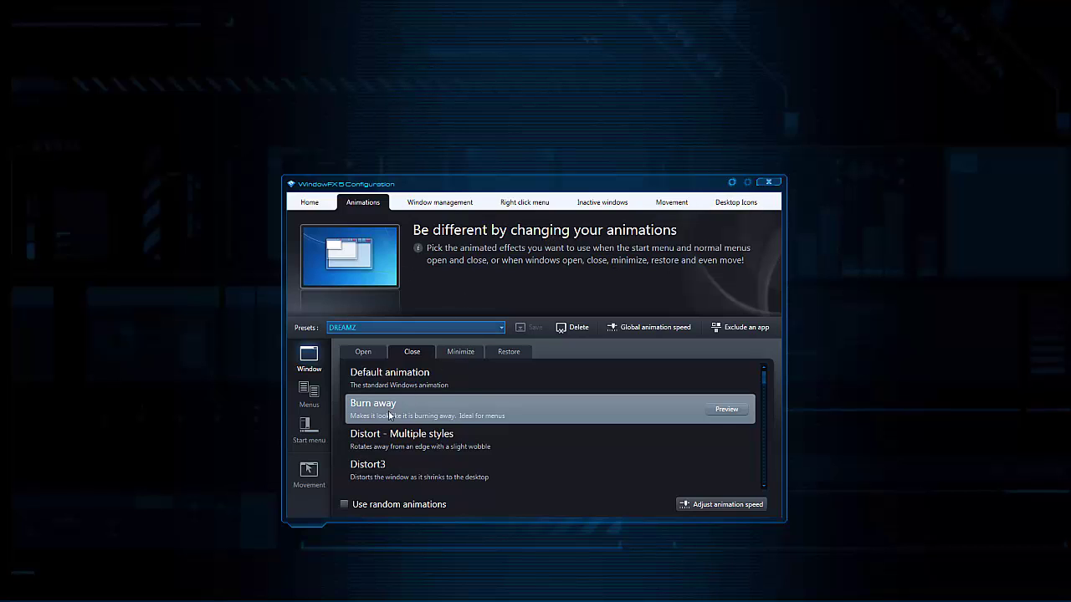
{"action": "left_click", "coordinate": [421, 444]}
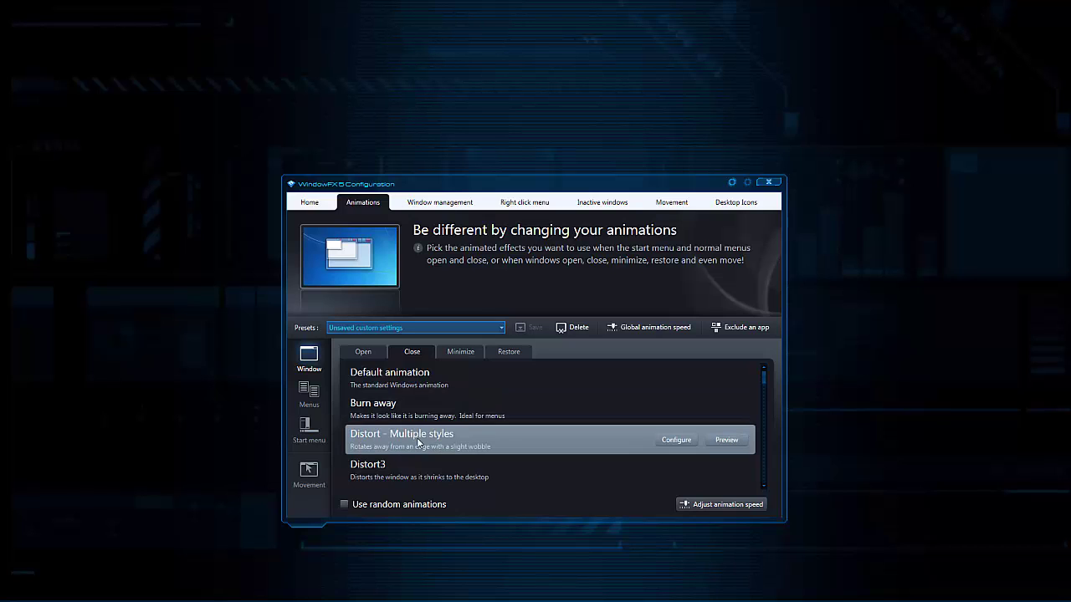
{"action": "left_click", "coordinate": [413, 390]}
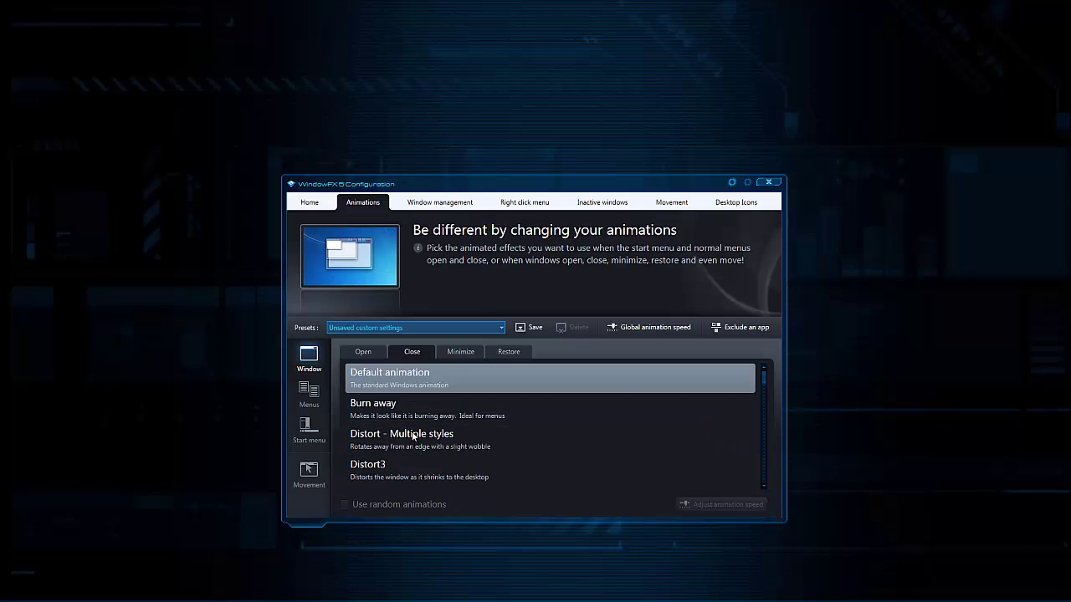
{"action": "left_click", "coordinate": [413, 445]}
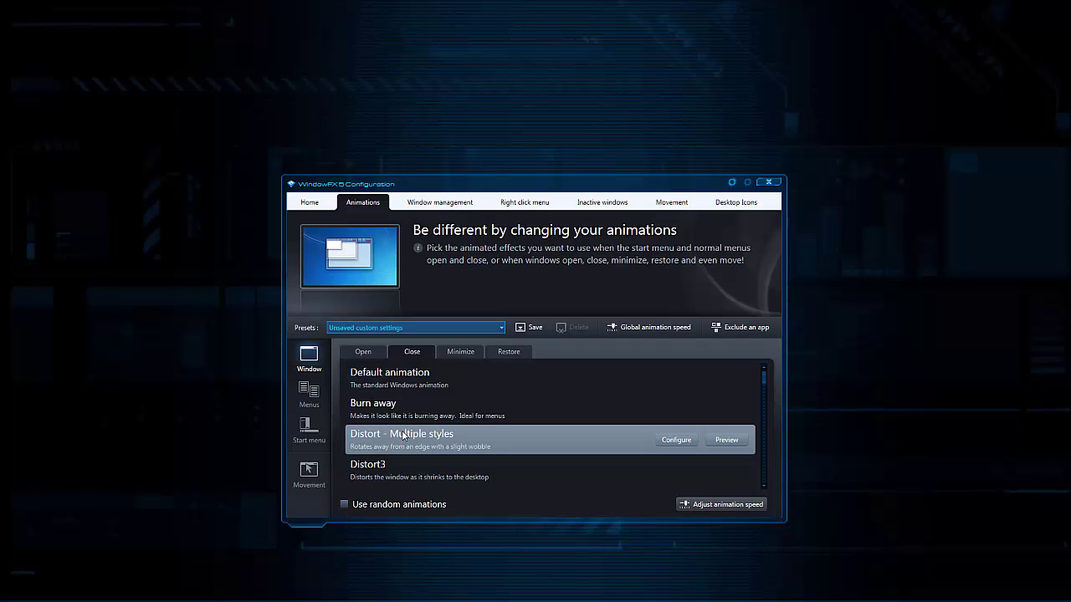
{"action": "left_click", "coordinate": [383, 405]}
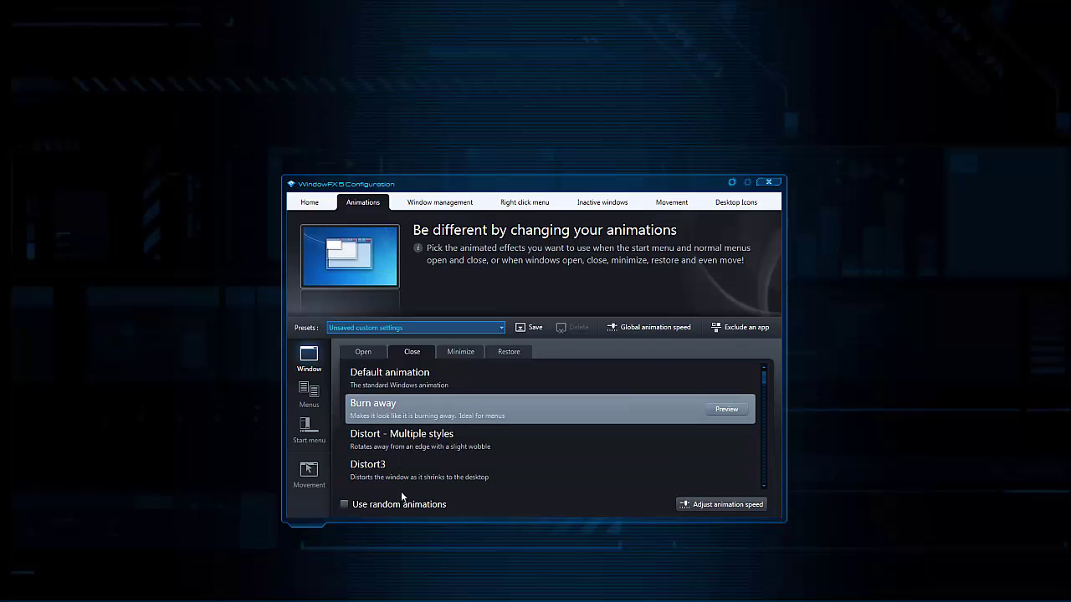
Step: Compare the window animation choices for Open, Close, Minimize and Restore, including their random animation settings
{"action": "left_click", "coordinate": [500, 353]}
{"action": "left_click", "coordinate": [356, 349]}
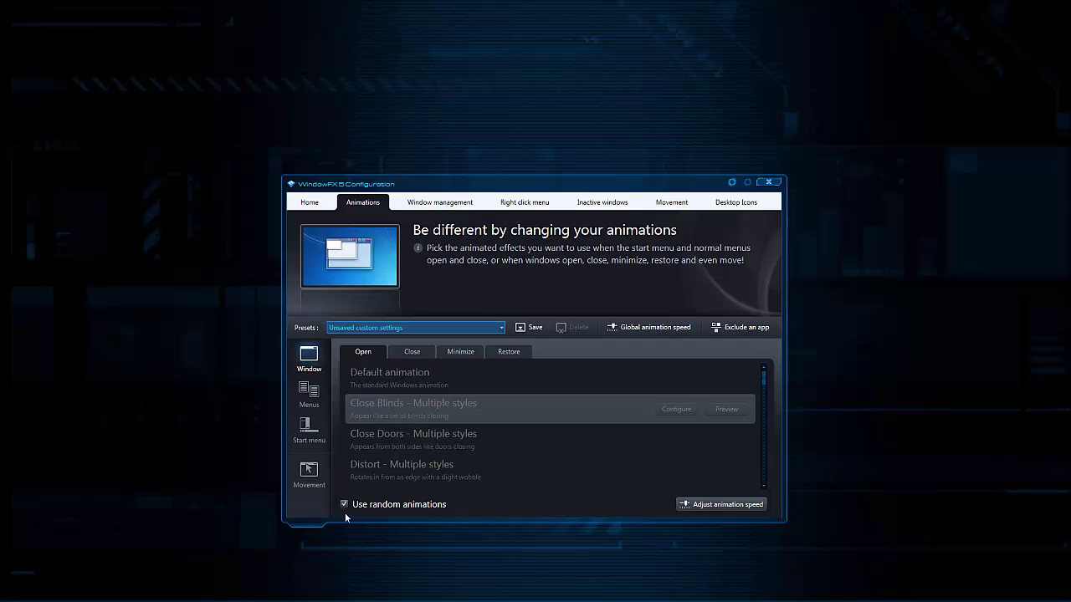
{"action": "left_click", "coordinate": [409, 350]}
{"action": "left_click", "coordinate": [459, 355]}
{"action": "left_click", "coordinate": [495, 352]}
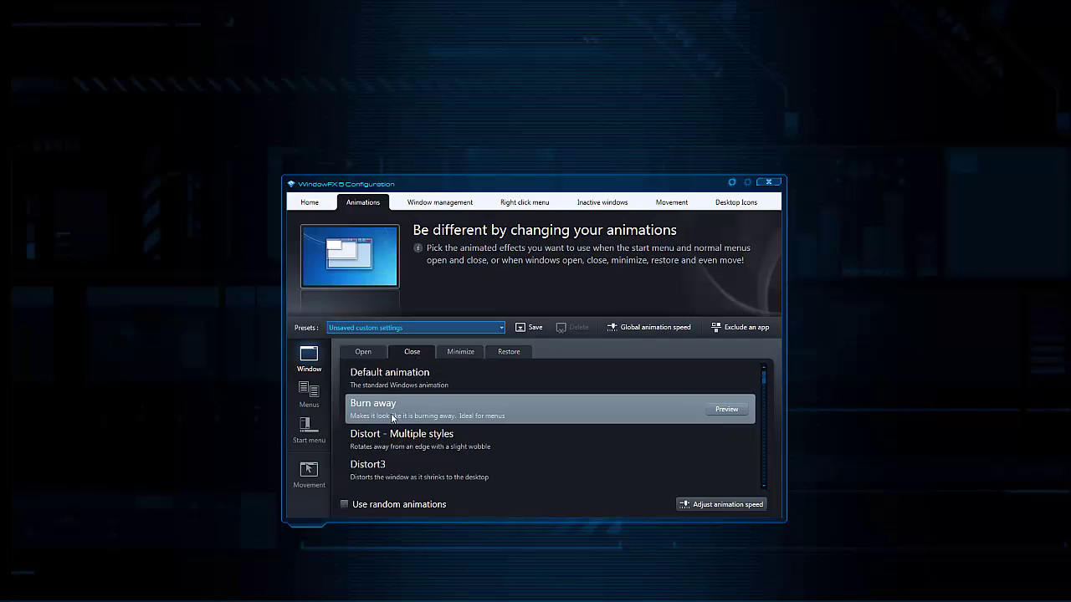
{"action": "left_click", "coordinate": [457, 352]}
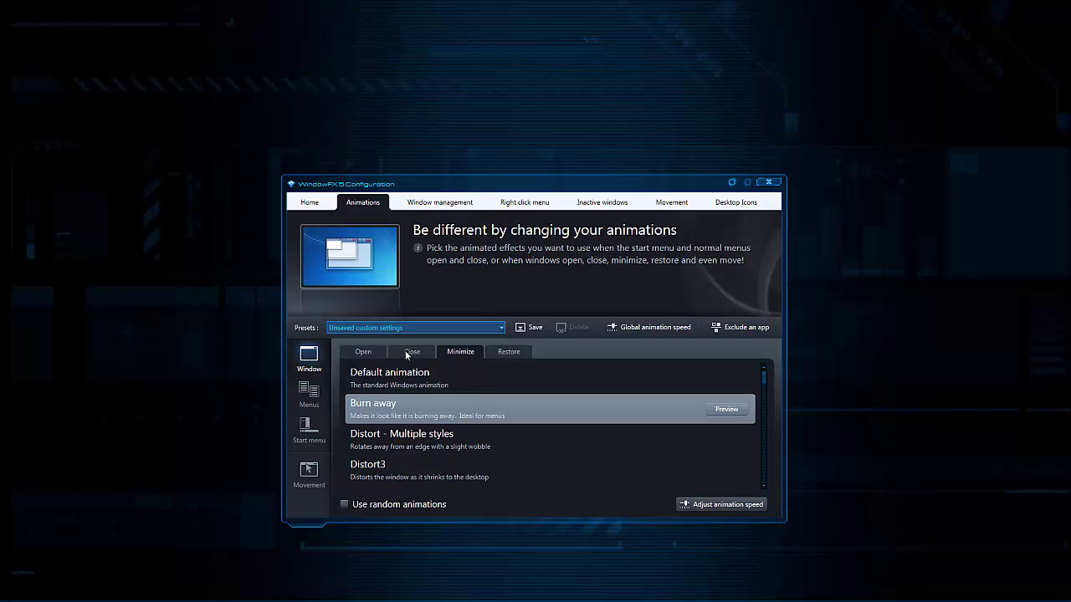
{"action": "left_click", "coordinate": [463, 352]}
{"action": "left_click", "coordinate": [510, 352]}
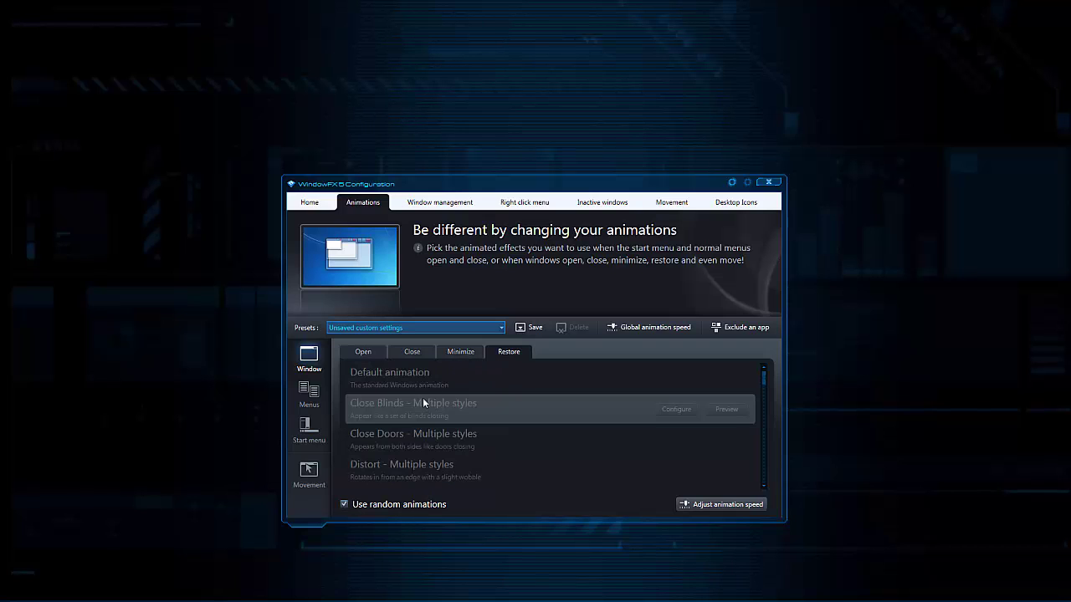
{"action": "left_click", "coordinate": [460, 352]}
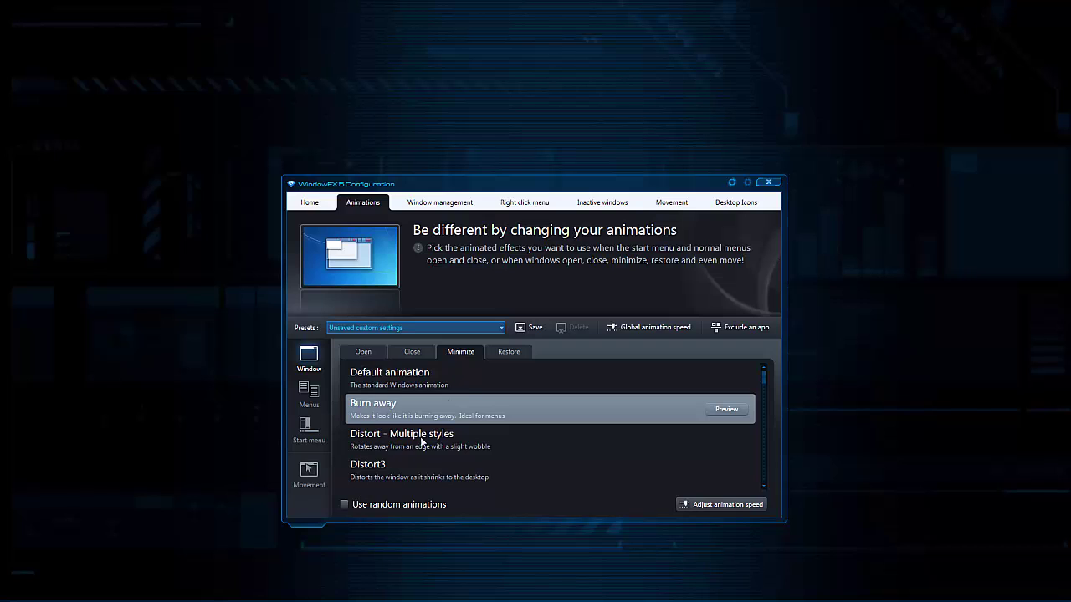
{"action": "left_click", "coordinate": [509, 352]}
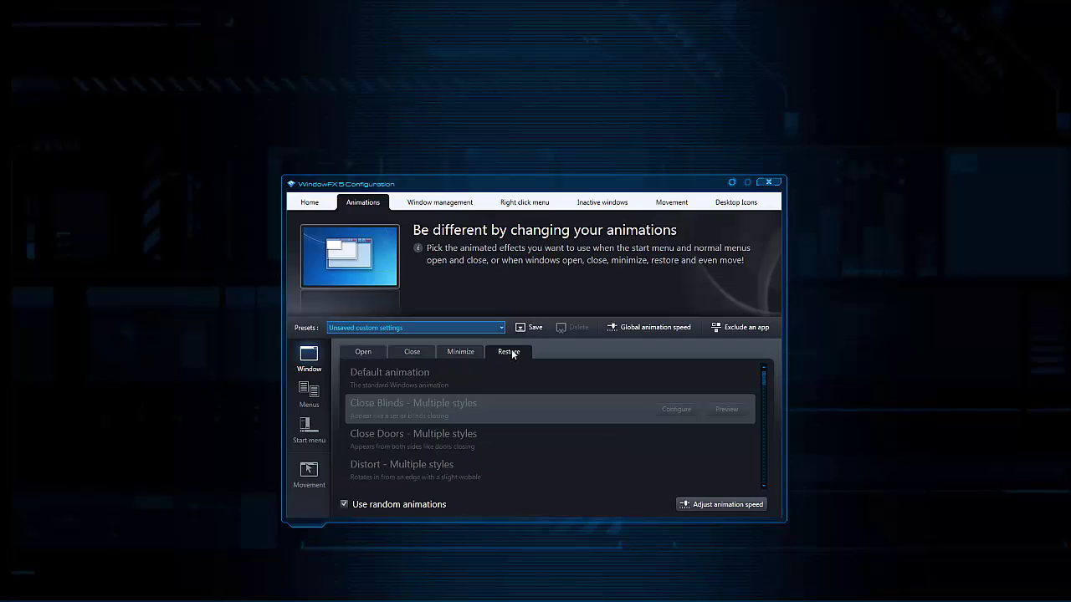
Step: View the Open and Close animations for menus, followed by the Start menu and movement animation settings
{"action": "left_click", "coordinate": [316, 398]}
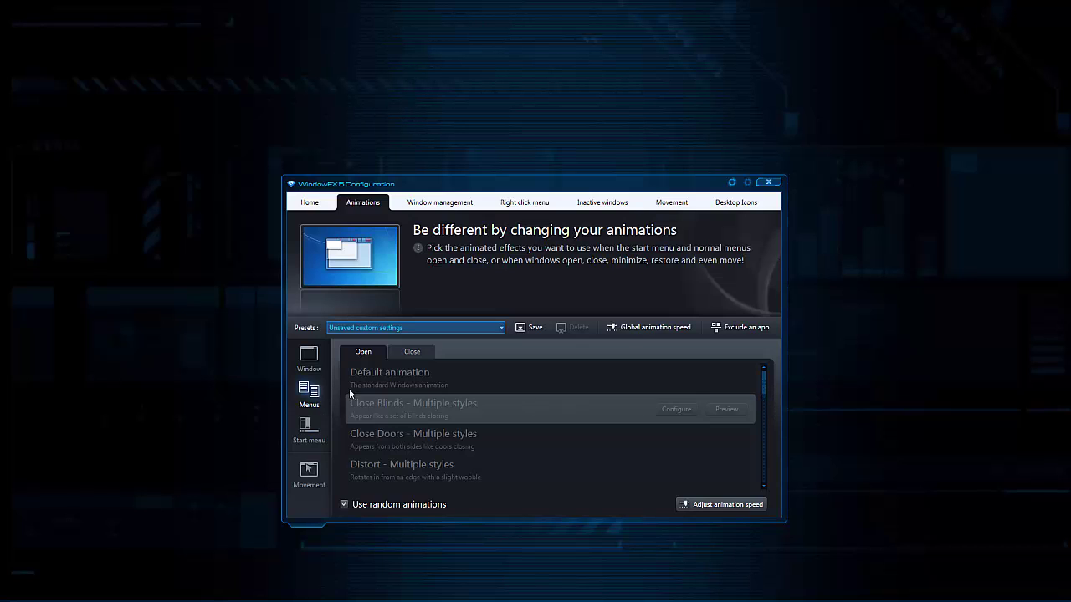
{"action": "left_click", "coordinate": [413, 352]}
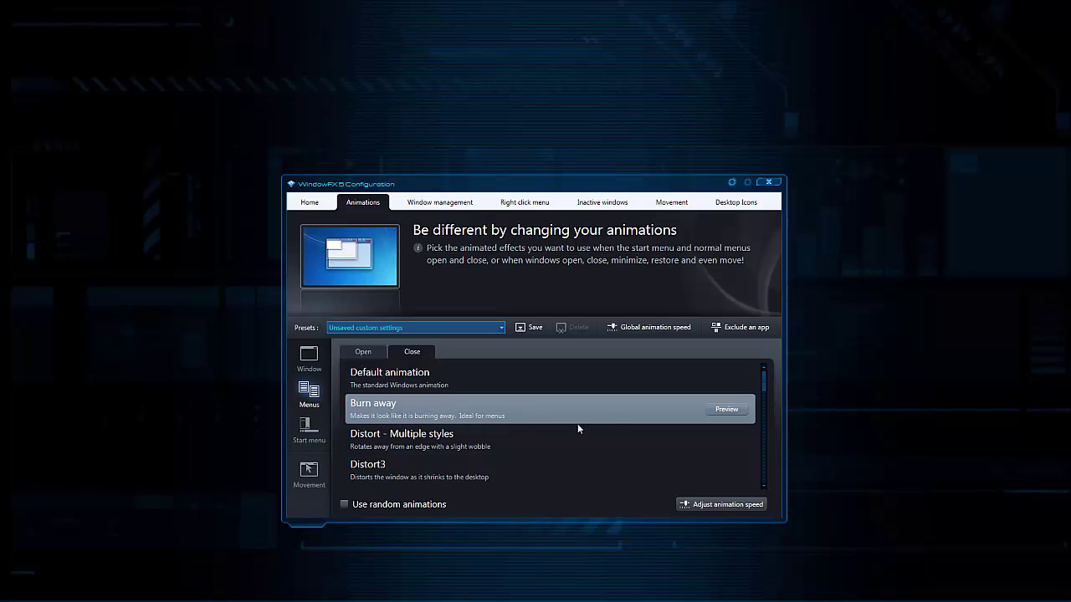
{"action": "left_click", "coordinate": [316, 434]}
{"action": "left_click", "coordinate": [300, 484]}
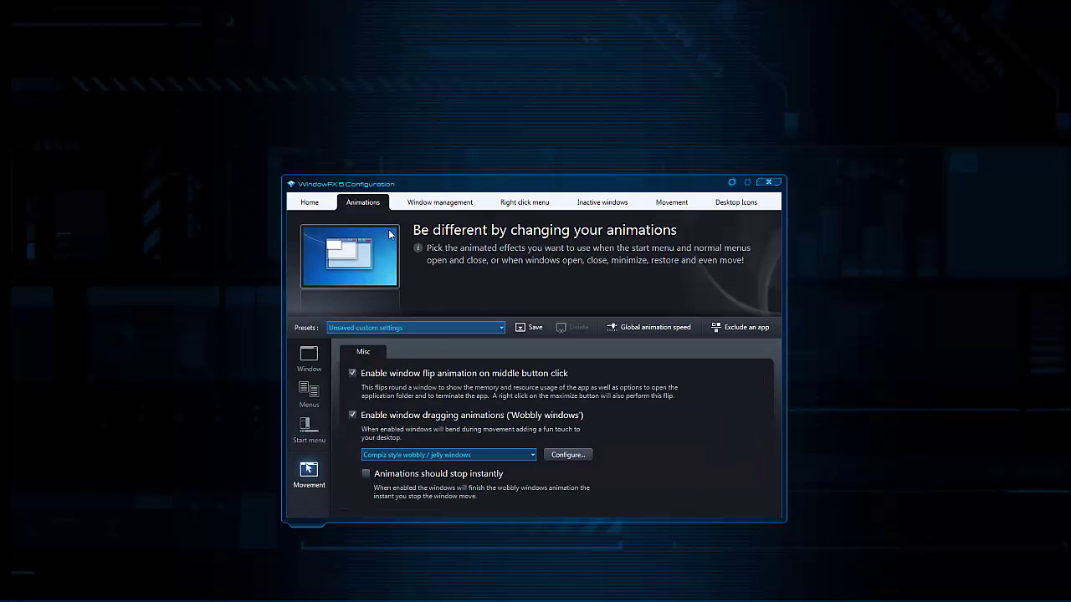
Step: Try the screen edge window resizing and double click window resizing options in the window management settings
{"action": "left_click", "coordinate": [427, 206]}
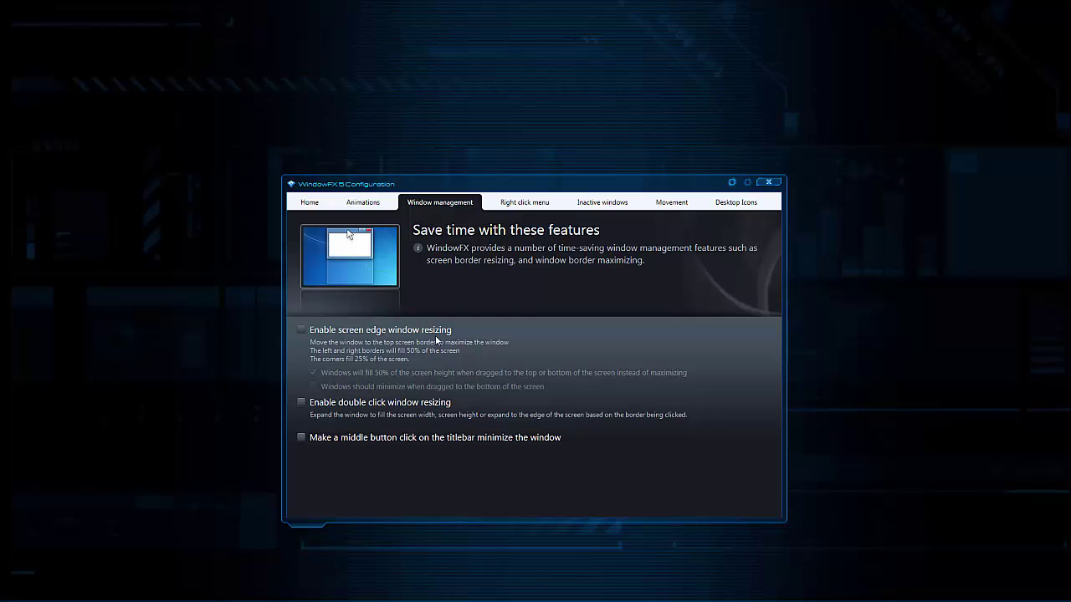
{"action": "left_click_drag", "start_coordinate": [476, 181], "coordinate": [501, 193]}
{"action": "left_click", "coordinate": [284, 354]}
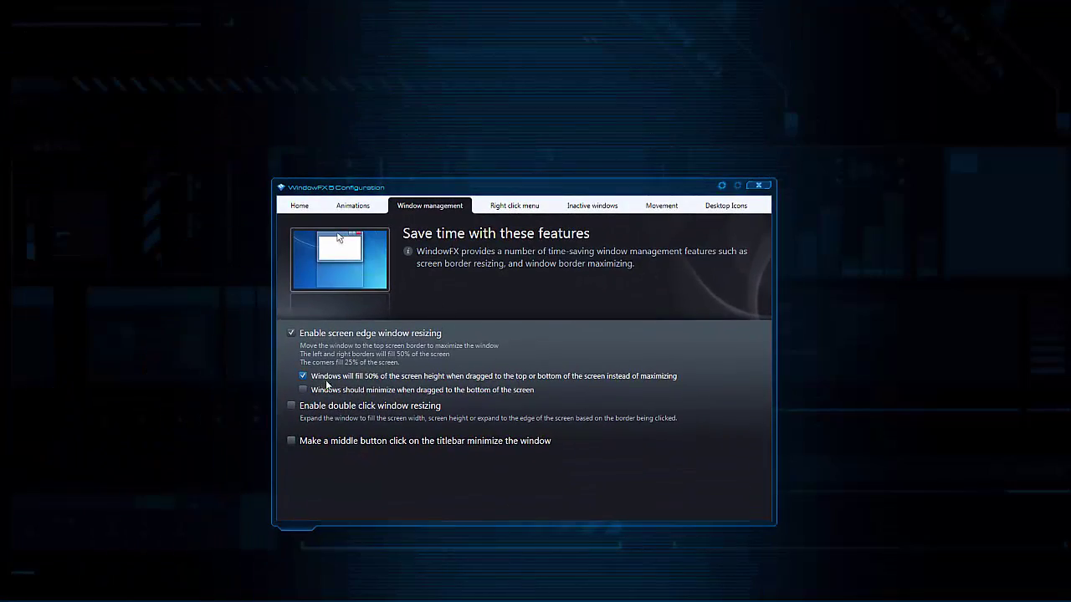
{"action": "left_click", "coordinate": [291, 334]}
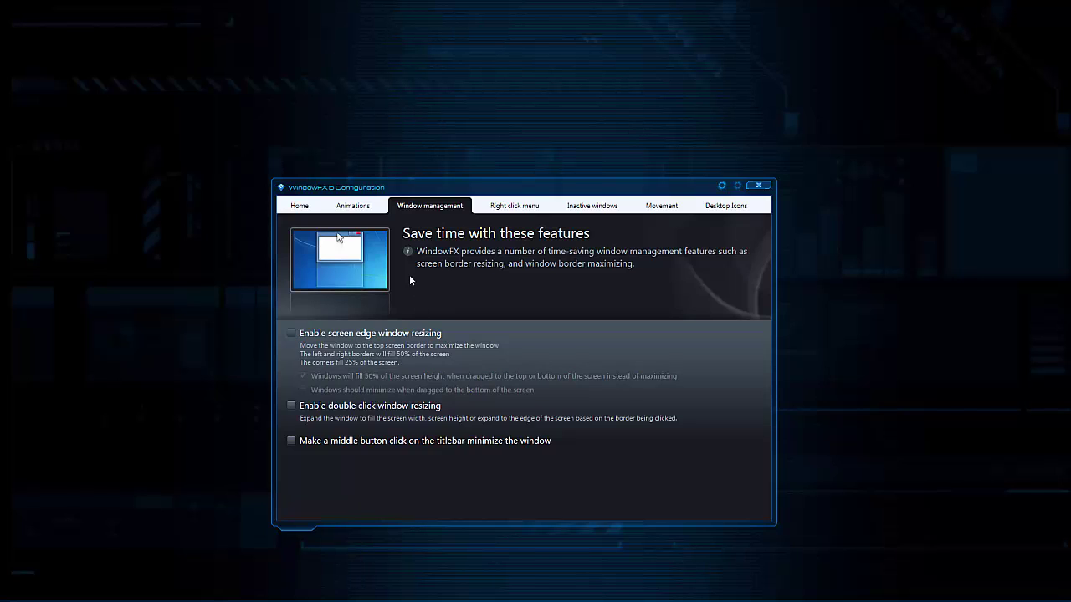
{"action": "left_click", "coordinate": [291, 407]}
{"action": "left_click", "coordinate": [410, 416]}
Step: Flip the configuration window around to view its application information and process statistics, and flip it back
{"action": "left_click", "coordinate": [566, 182]}
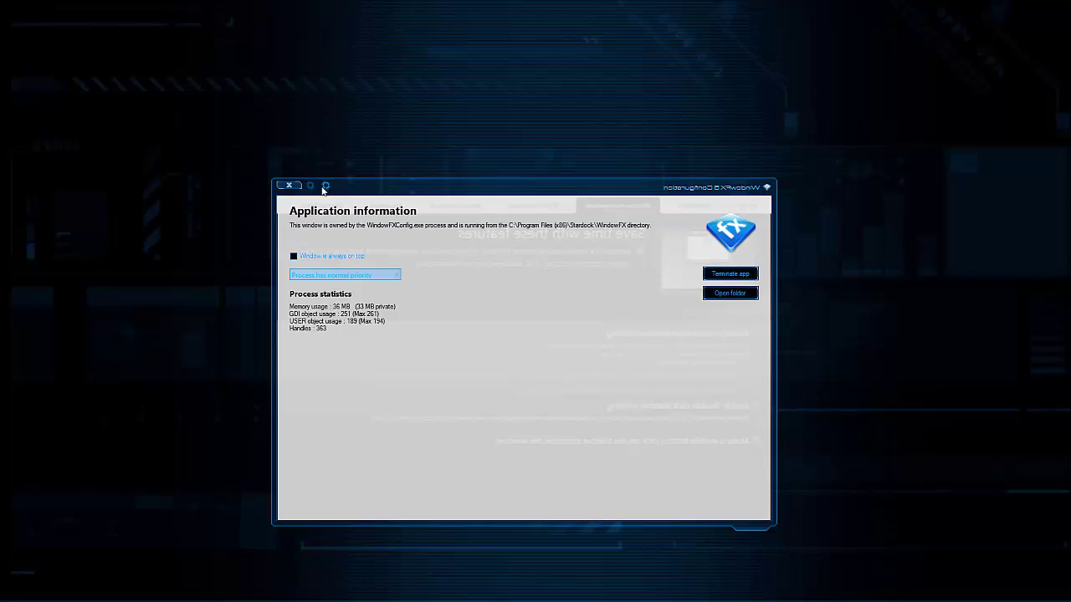
{"action": "left_click", "coordinate": [422, 190]}
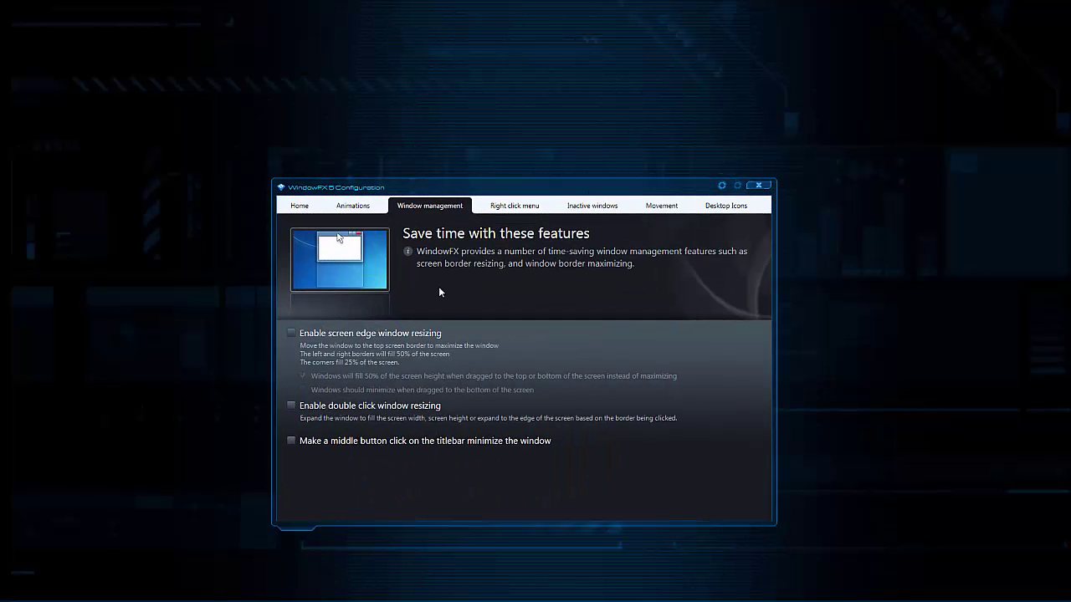
Step: View the advanced right click window menu settings and preview the menu animations with the desktop's context menu
{"action": "left_click", "coordinate": [500, 209]}
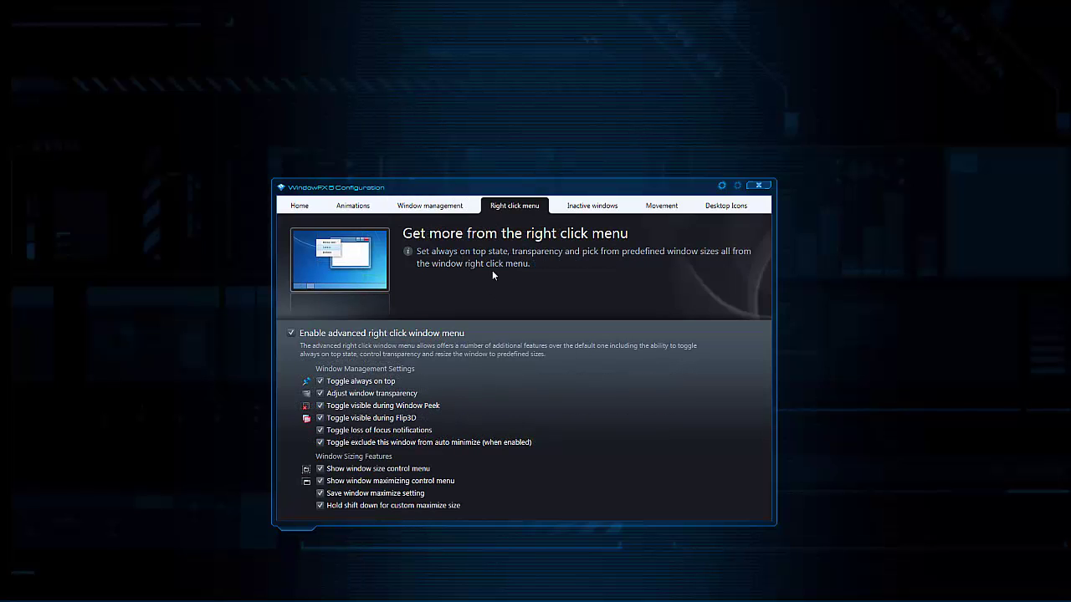
{"action": "right_click", "coordinate": [47, 305]}
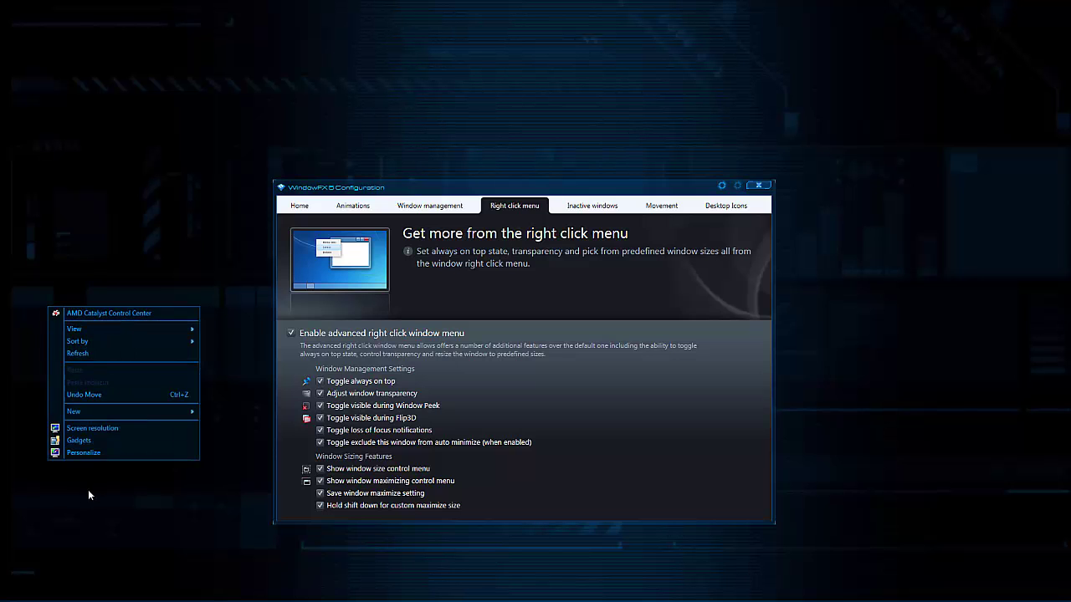
{"action": "right_click", "coordinate": [88, 495]}
{"action": "right_click", "coordinate": [83, 289]}
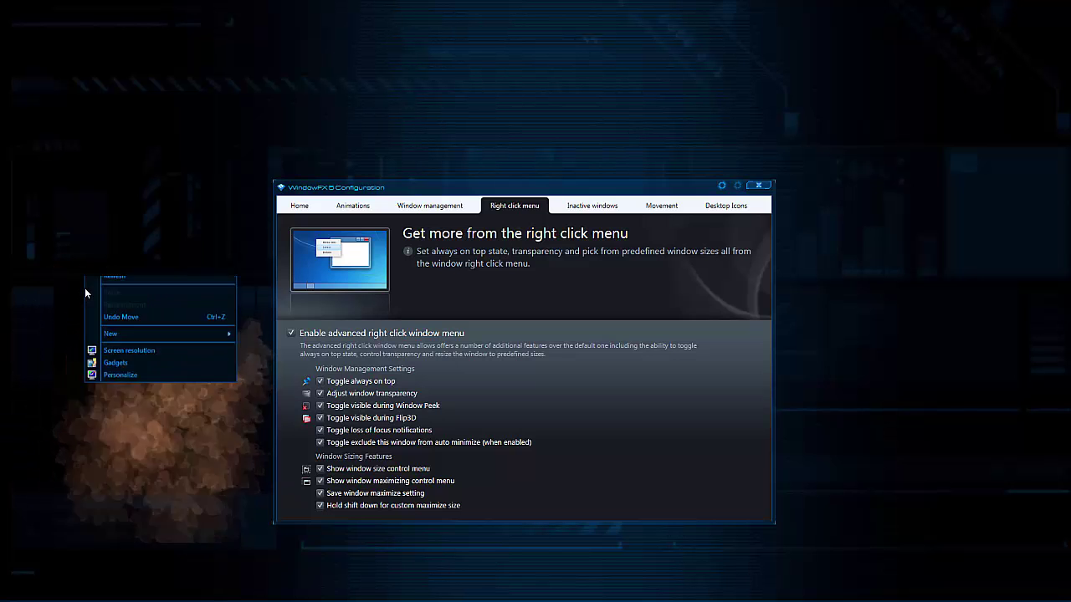
{"action": "left_click", "coordinate": [50, 361]}
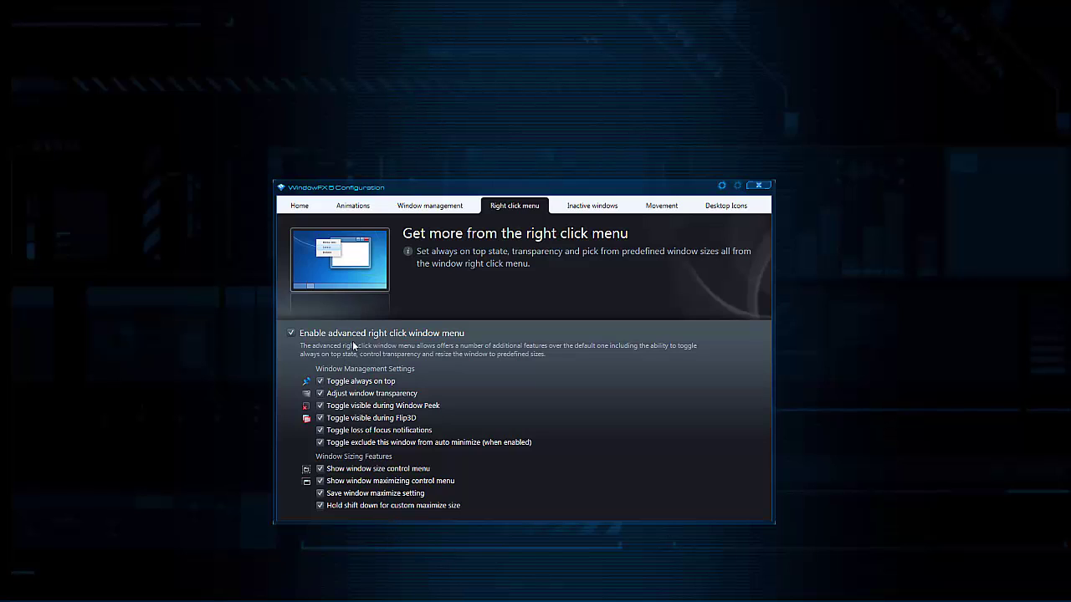
Step: Try the option that darkens windows under the active window in the inactive windows settings
{"action": "left_click", "coordinate": [587, 209]}
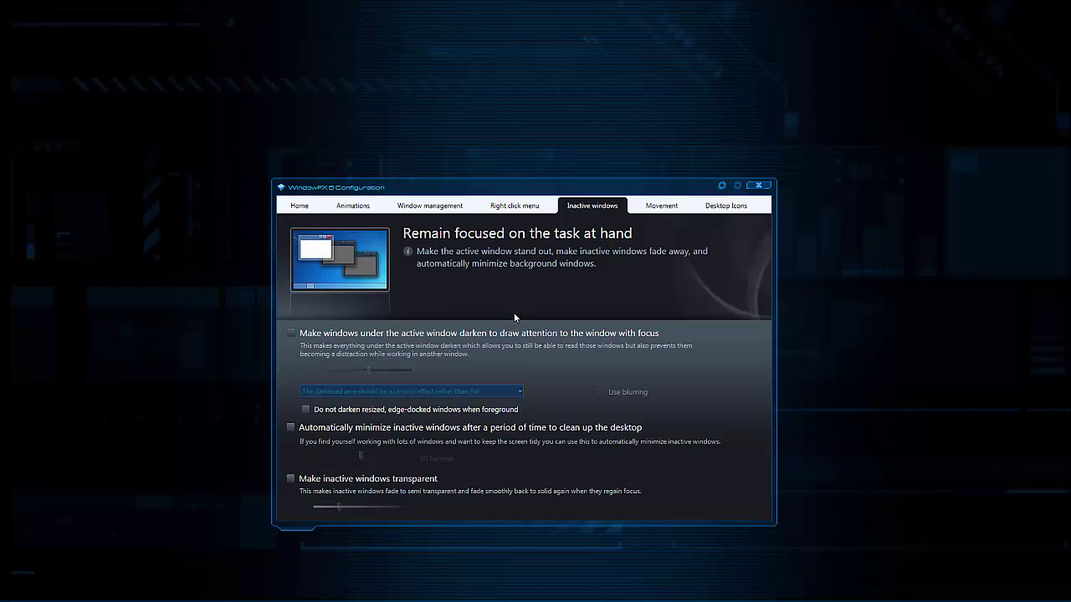
{"action": "left_click", "coordinate": [291, 333]}
{"action": "left_click", "coordinate": [369, 409]}
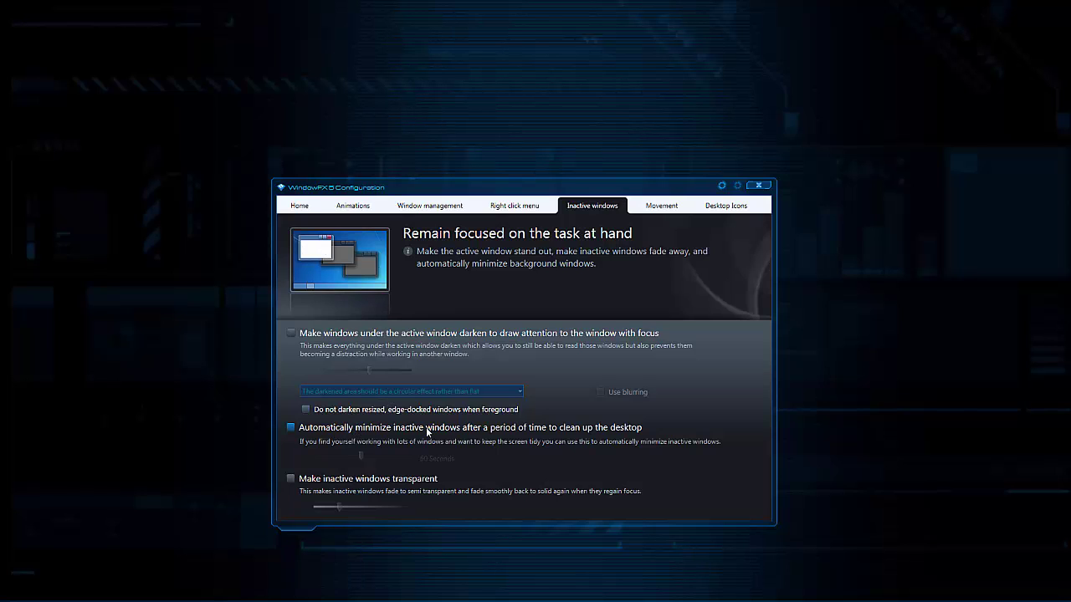
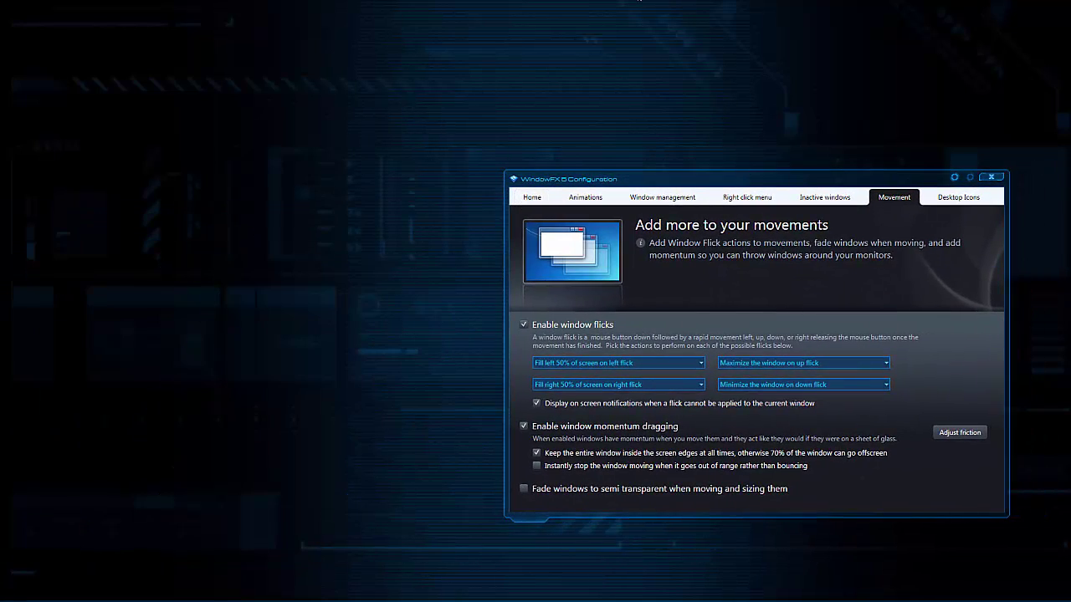
Step: Throw the configuration window across the desktop in several directions to test window momentum dragging
{"action": "left_click_drag", "start_coordinate": [841, 175], "coordinate": [973, 216]}
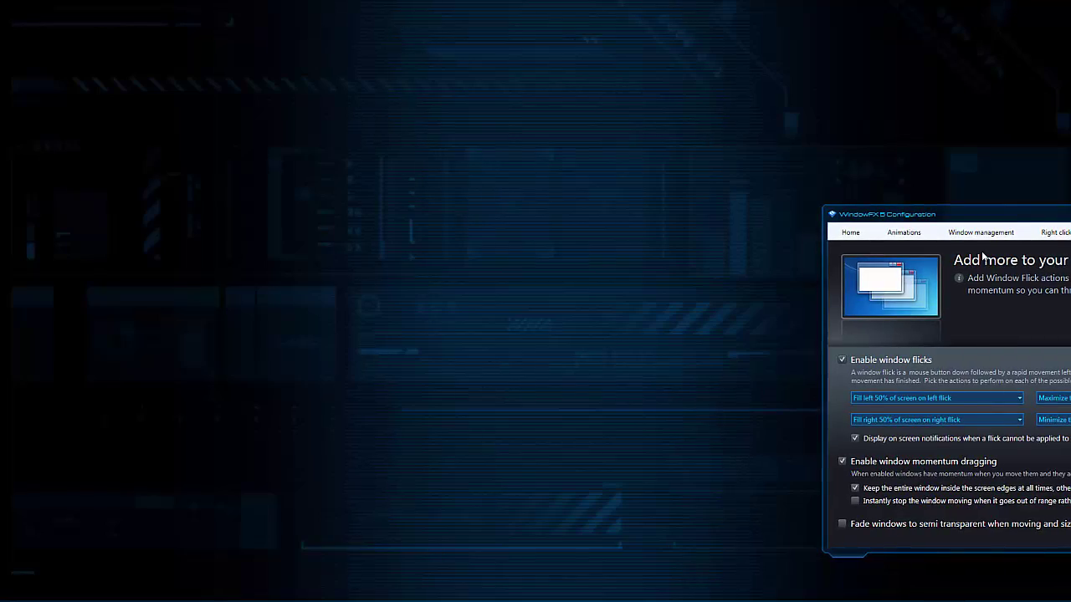
{"action": "left_click_drag", "start_coordinate": [976, 209], "coordinate": [352, 147]}
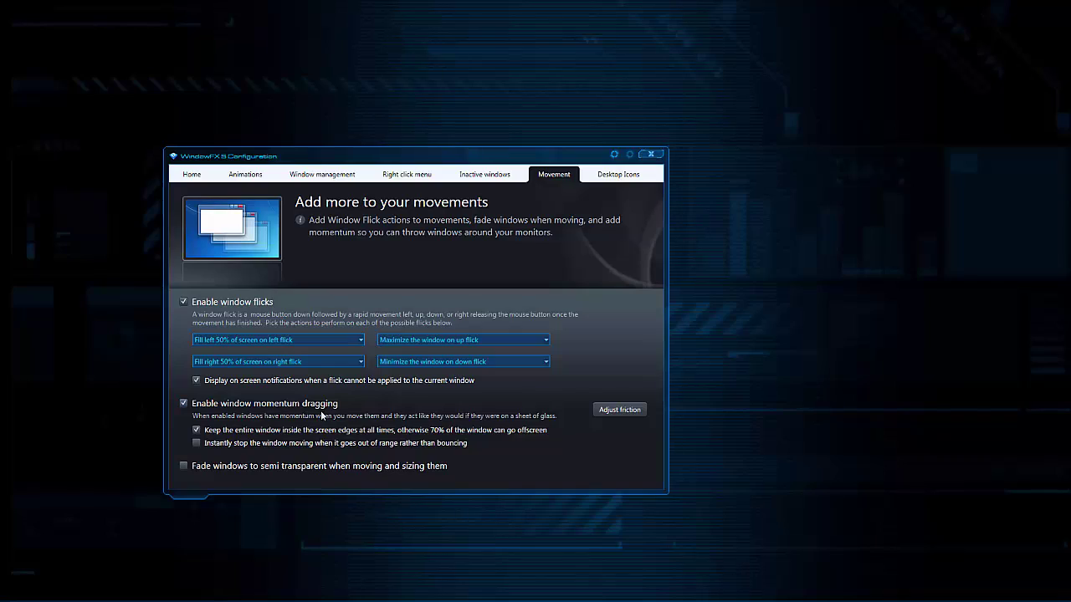
{"action": "left_click_drag", "start_coordinate": [391, 160], "coordinate": [667, 112]}
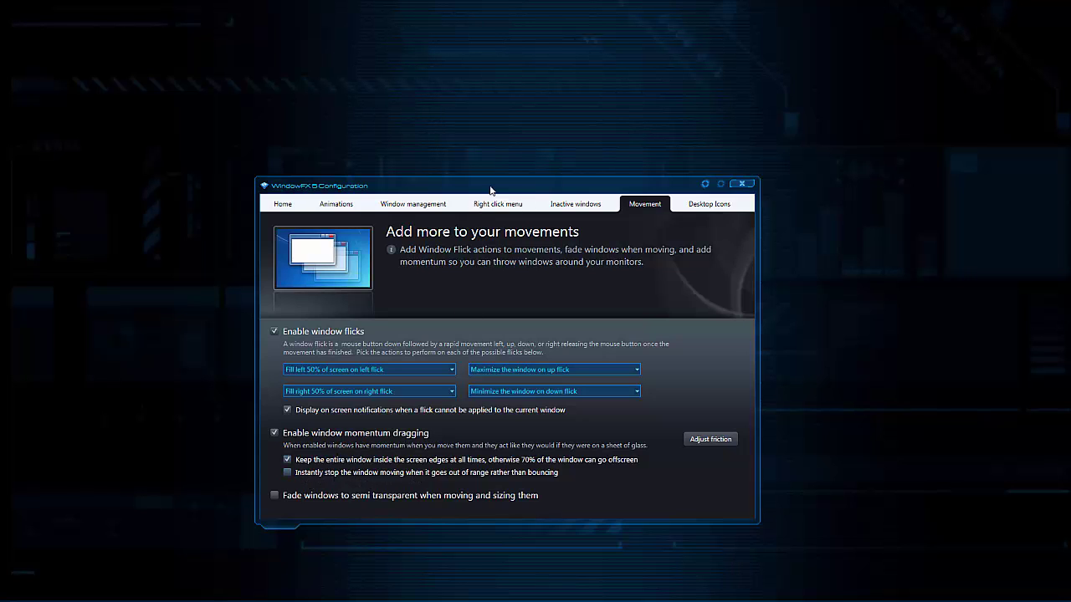
{"action": "left_click_drag", "start_coordinate": [490, 189], "coordinate": [287, 205]}
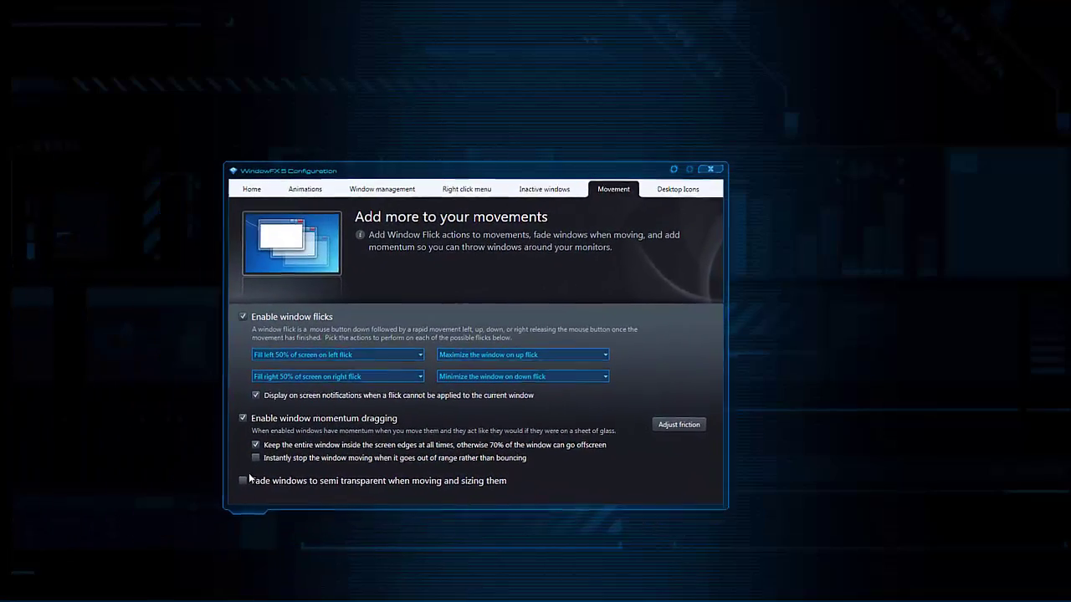
Step: Try instantly stopping windows that go out of range rather than bouncing, by throwing the configuration window around
{"action": "left_click", "coordinate": [258, 457]}
{"action": "left_click_drag", "start_coordinate": [454, 171], "coordinate": [397, 221]}
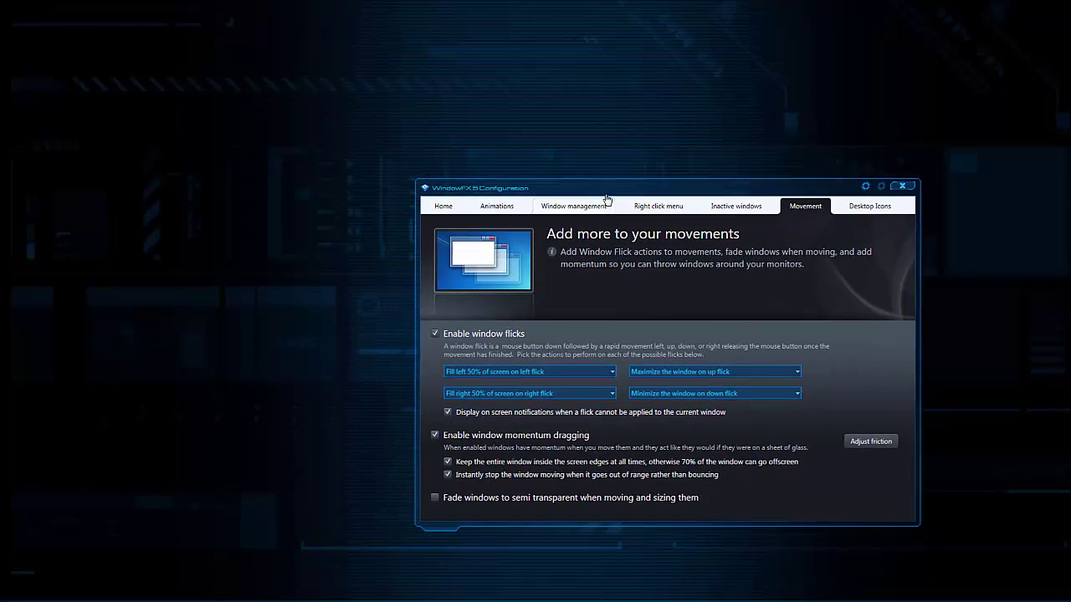
{"action": "left_click_drag", "start_coordinate": [617, 196], "coordinate": [442, 213]}
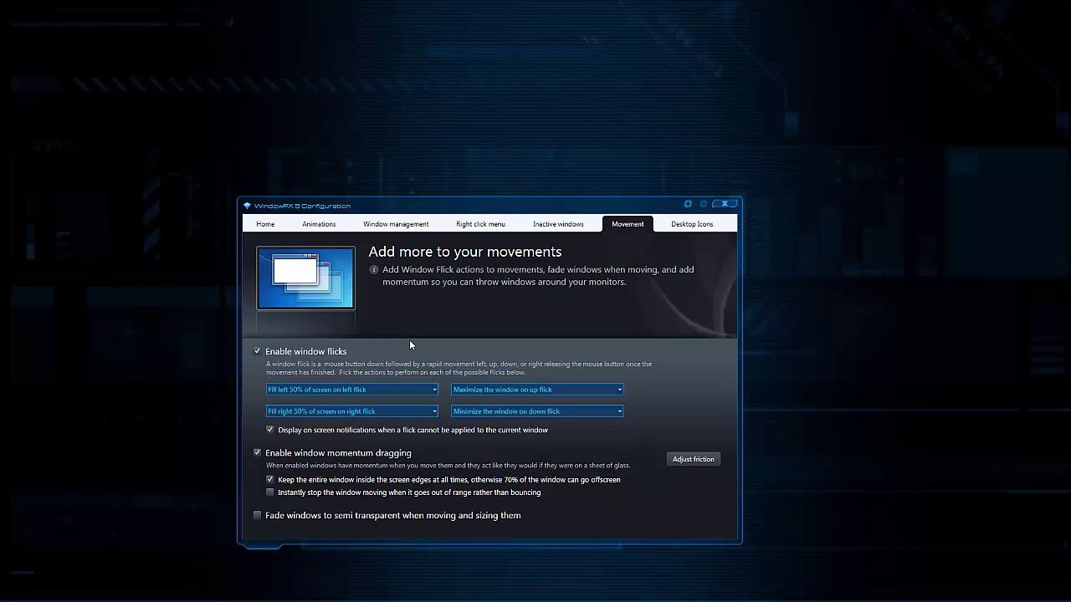
Step: Test how the configuration window glides and bounces off the screen edges with instant stopping disabled
{"action": "left_click_drag", "start_coordinate": [465, 208], "coordinate": [499, 204]}
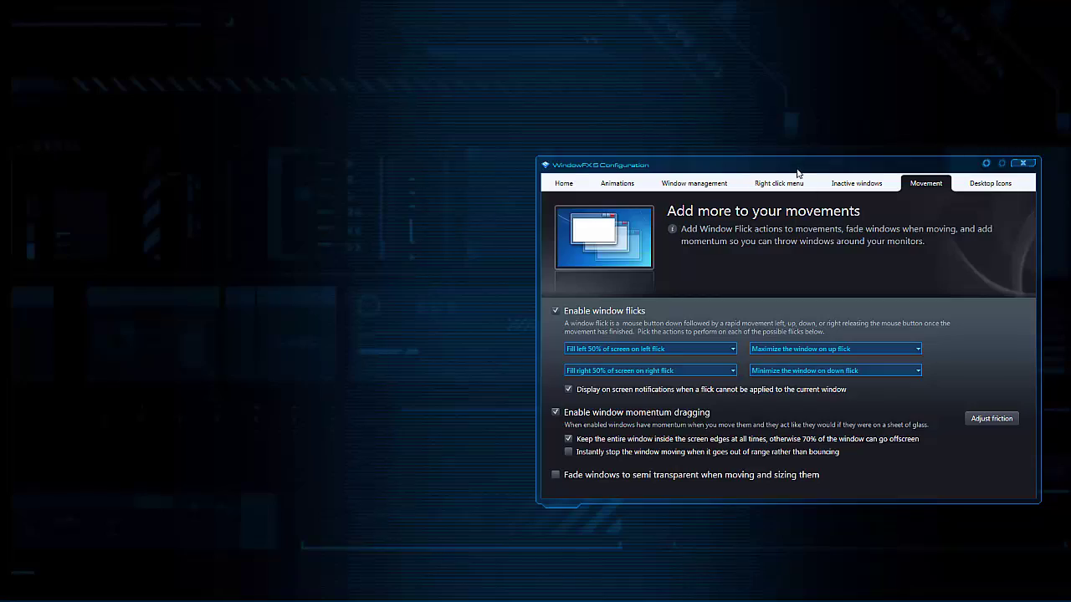
{"action": "left_click_drag", "start_coordinate": [800, 168], "coordinate": [401, 227]}
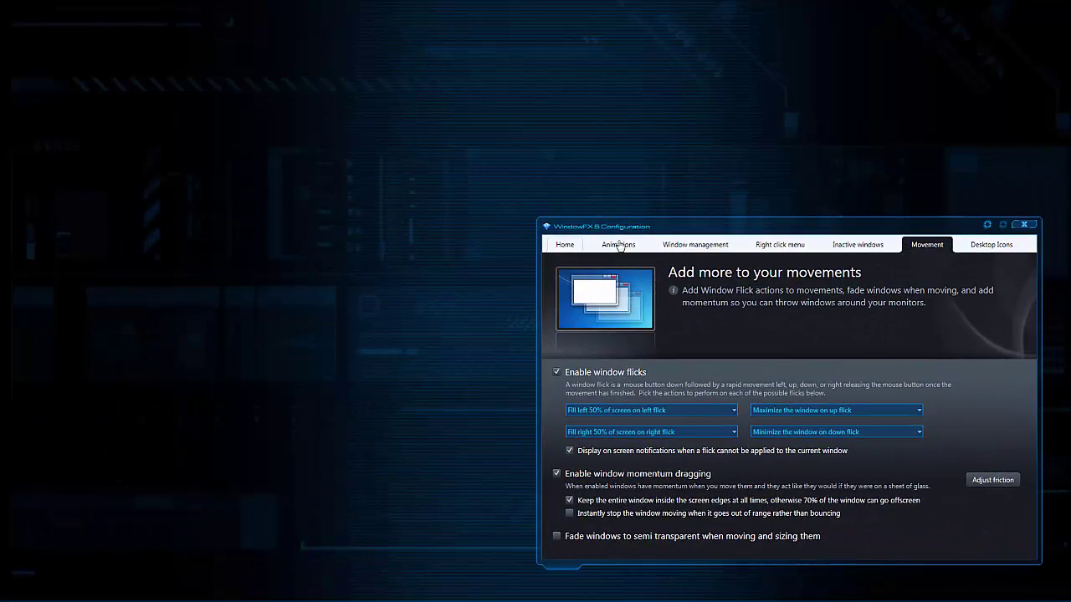
{"action": "left_click_drag", "start_coordinate": [705, 221], "coordinate": [144, 203]}
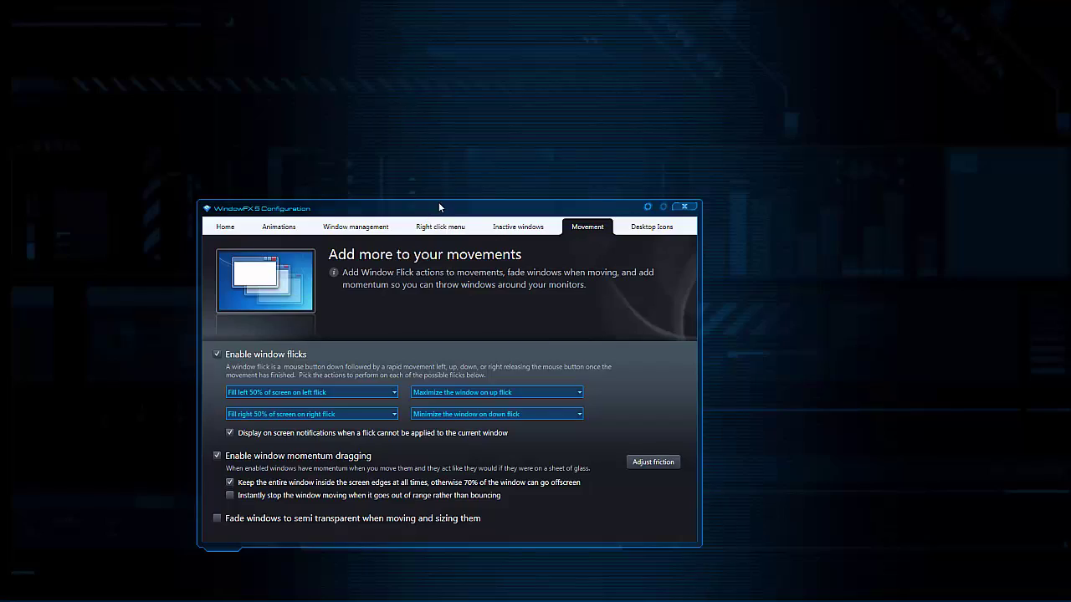
{"action": "left_click_drag", "start_coordinate": [439, 202], "coordinate": [516, 200]}
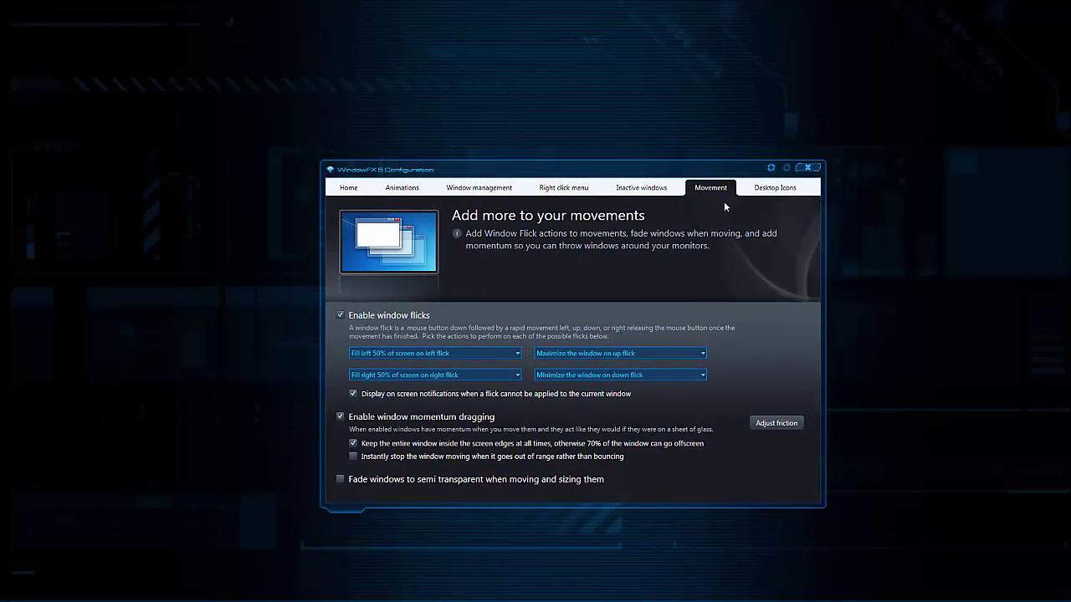
Step: Open the desktop icon settings and turn on Show desktop icons for the Windows desktop
{"action": "left_click", "coordinate": [778, 190]}
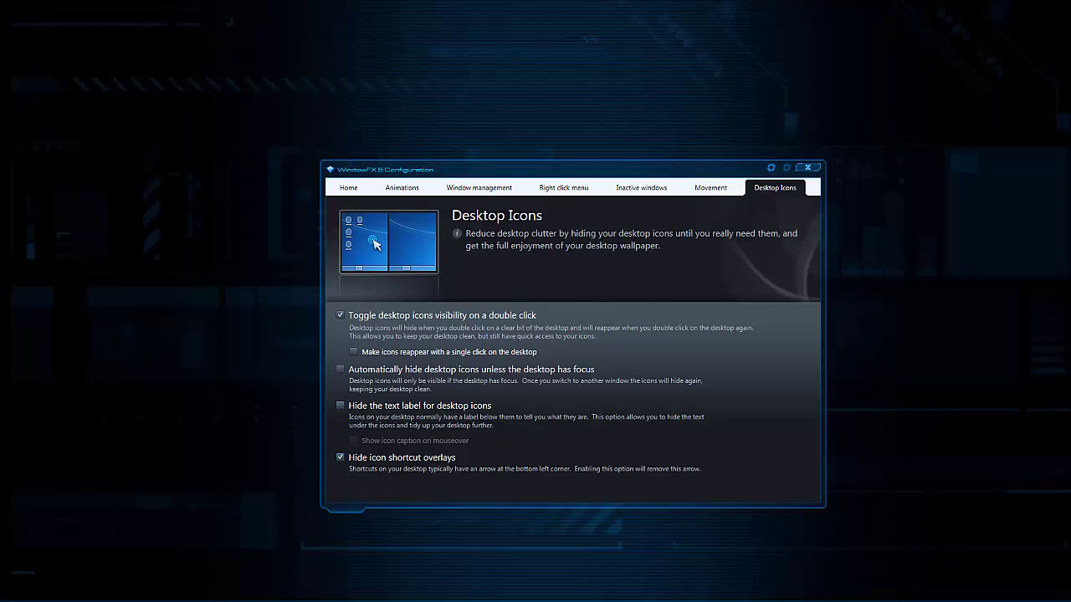
{"action": "right_click", "coordinate": [71, 468]}
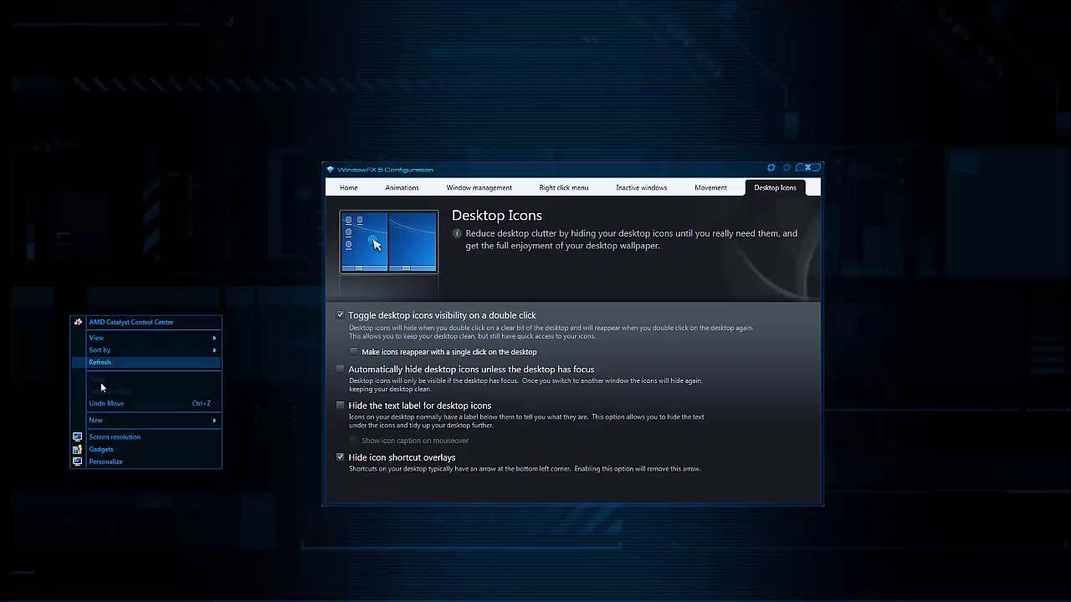
{"action": "mouse_move", "coordinate": [150, 334]}
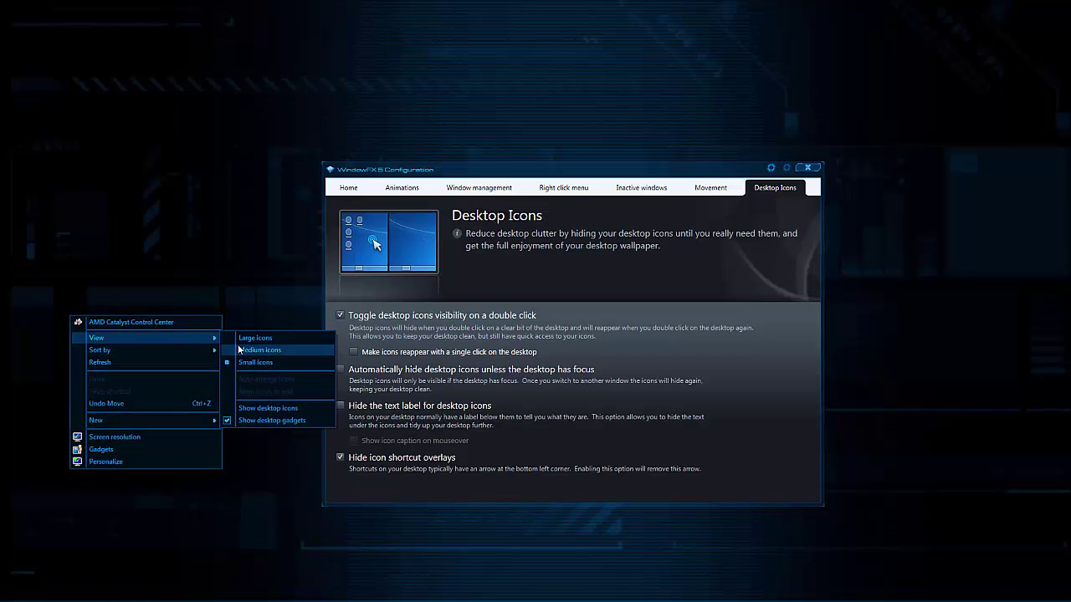
{"action": "left_click", "coordinate": [271, 409]}
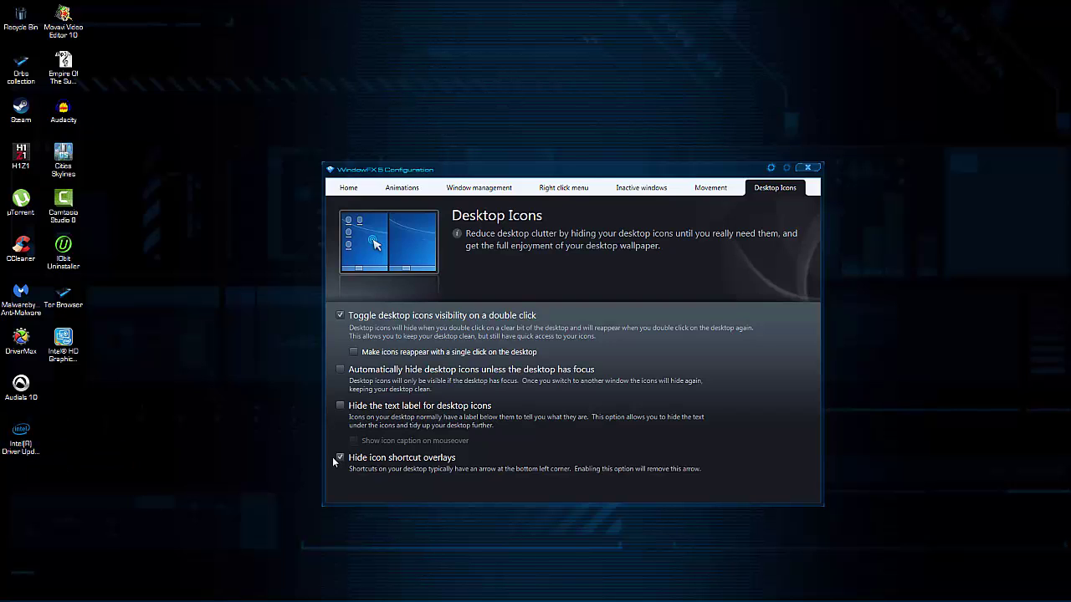
Step: Hide all desktop icons through the desktop's view options, and show them again
{"action": "right_click", "coordinate": [154, 384]}
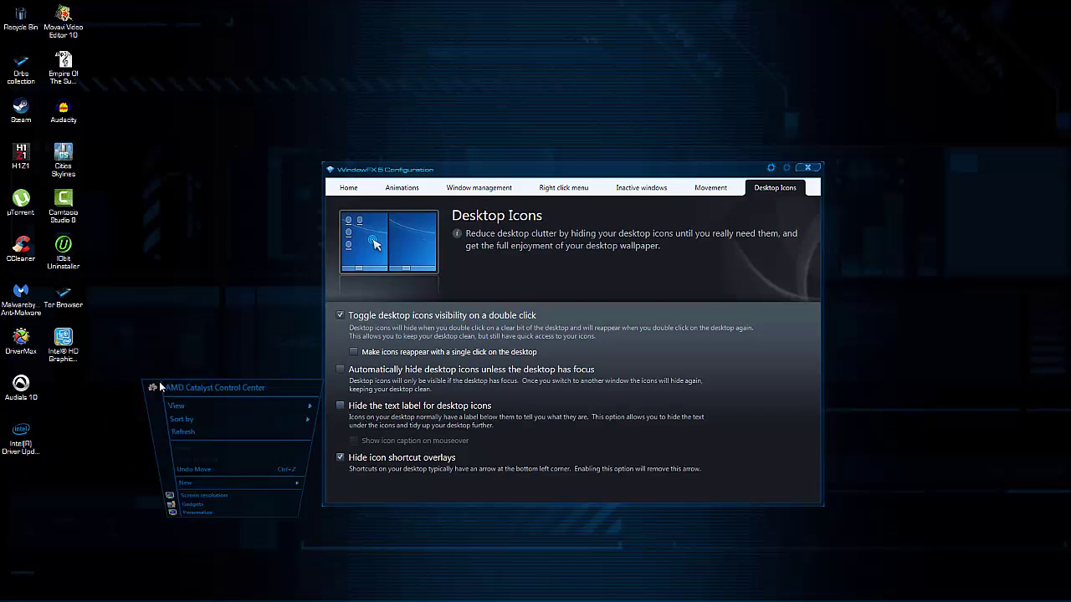
{"action": "mouse_move", "coordinate": [226, 406]}
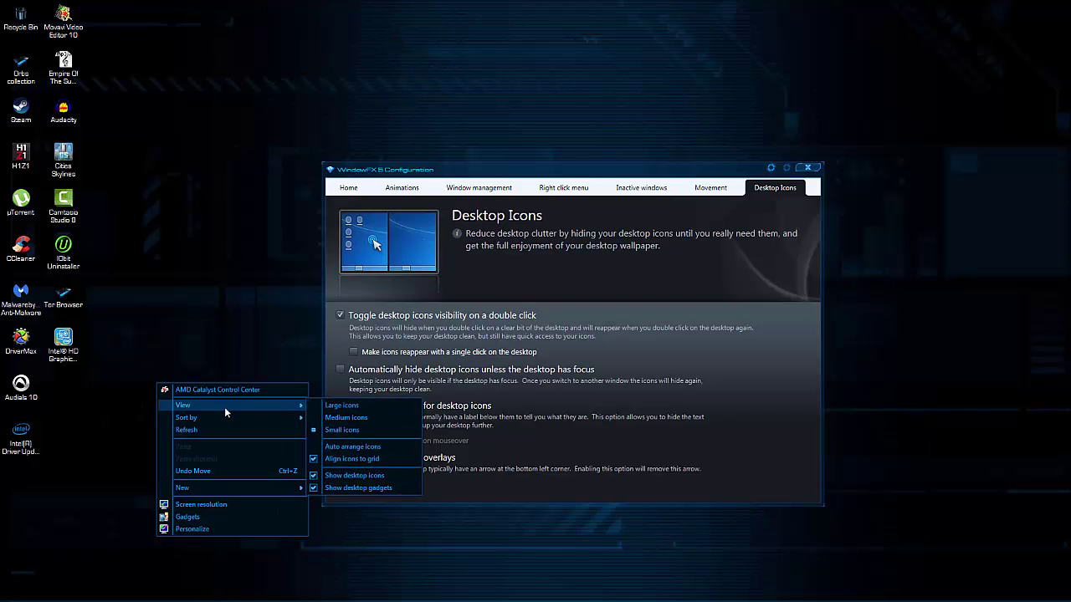
{"action": "left_click", "coordinate": [351, 475]}
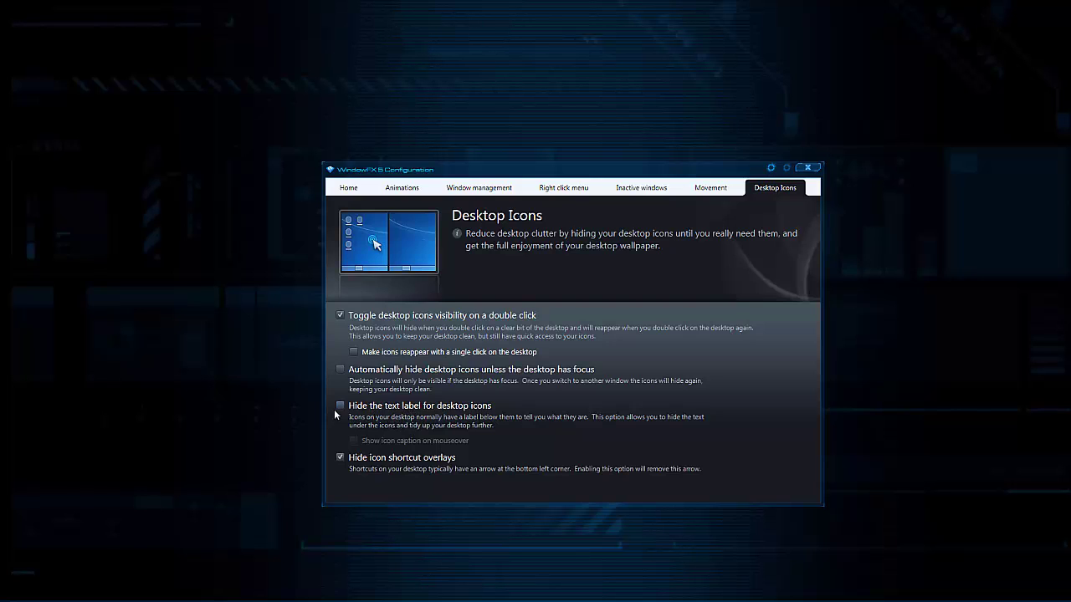
{"action": "right_click", "coordinate": [154, 391]}
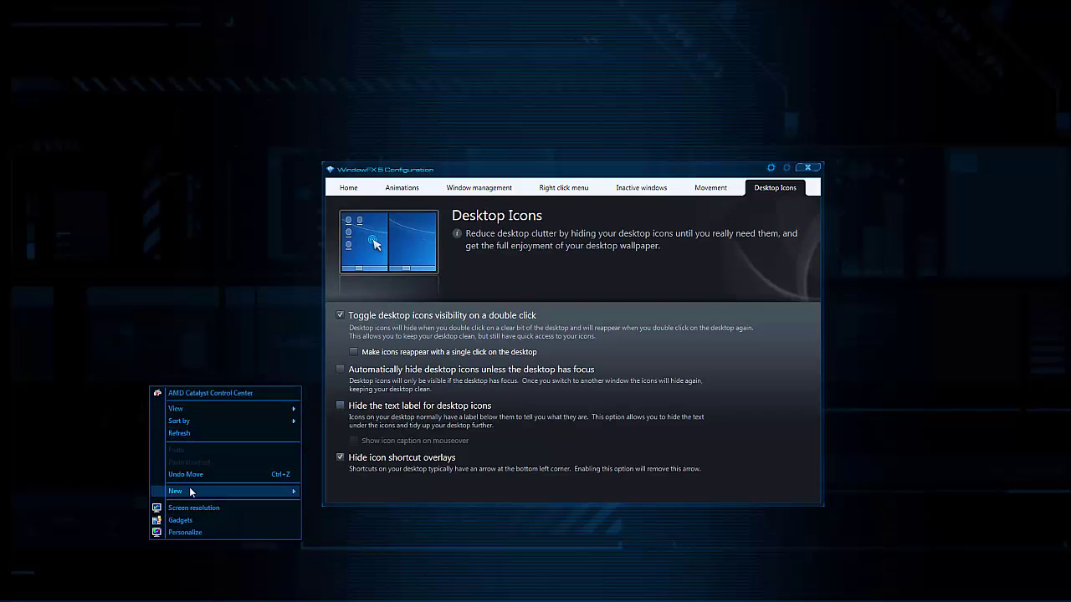
{"action": "mouse_move", "coordinate": [192, 491]}
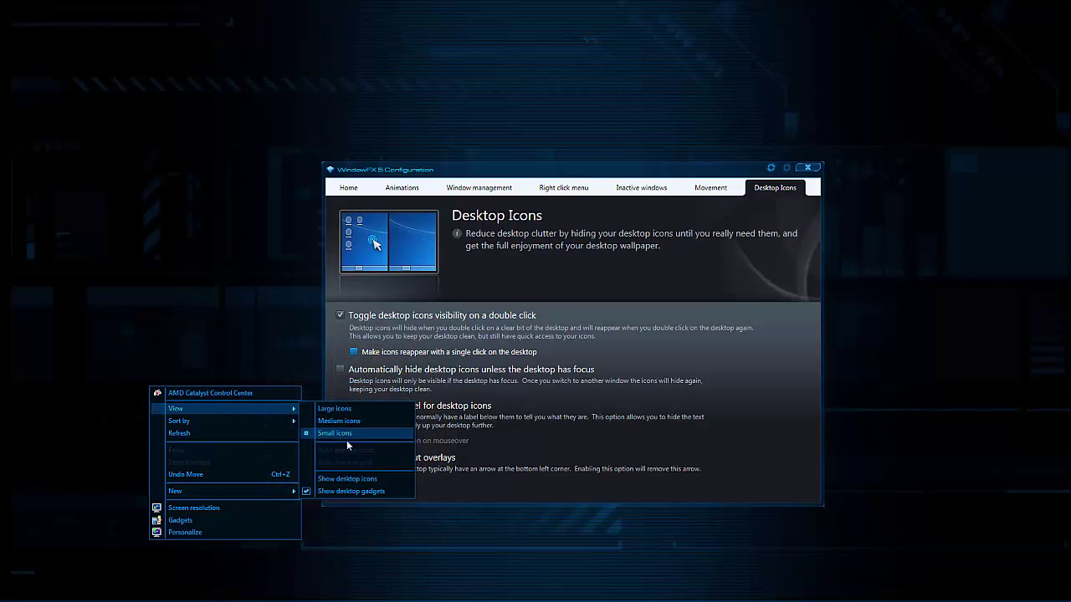
{"action": "left_click", "coordinate": [346, 478]}
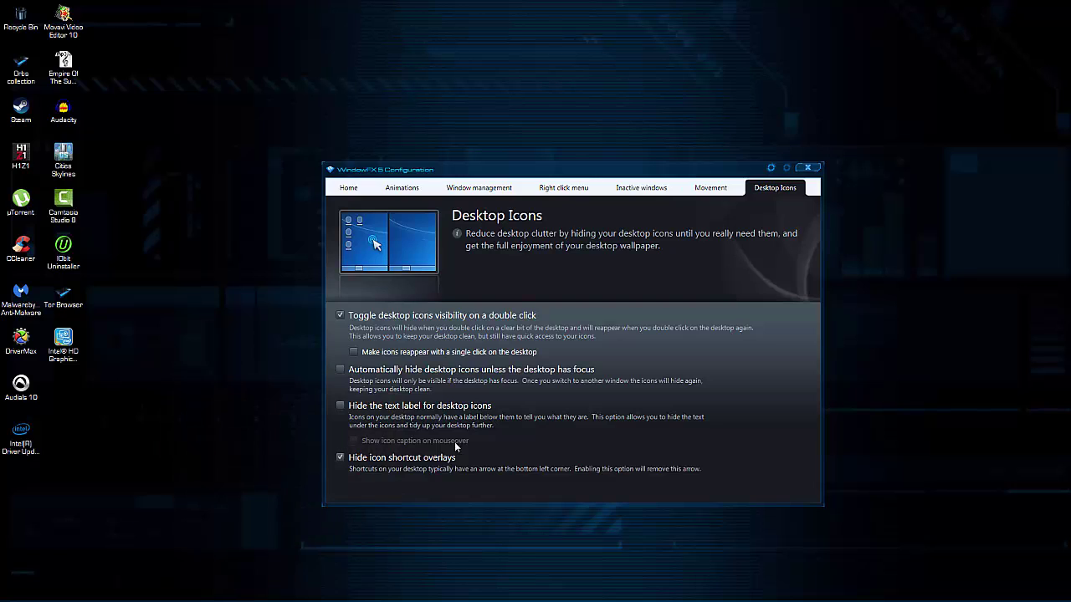
Step: Try hiding the text labels of desktop icons and automatically hiding icons unless the desktop has focus, and turn both options off again
{"action": "left_click", "coordinate": [339, 408]}
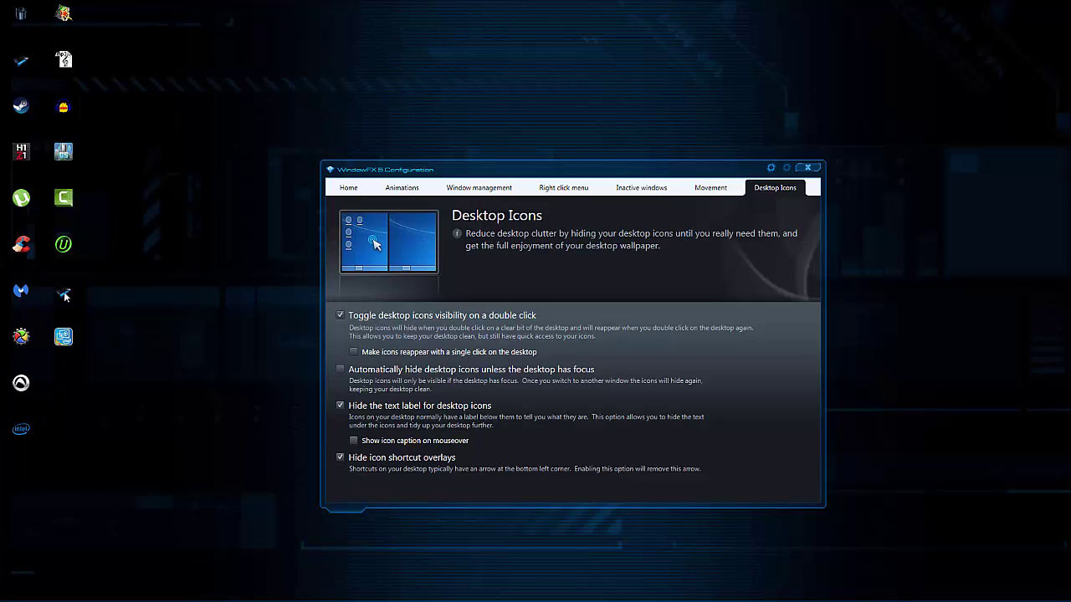
{"action": "left_click", "coordinate": [341, 407]}
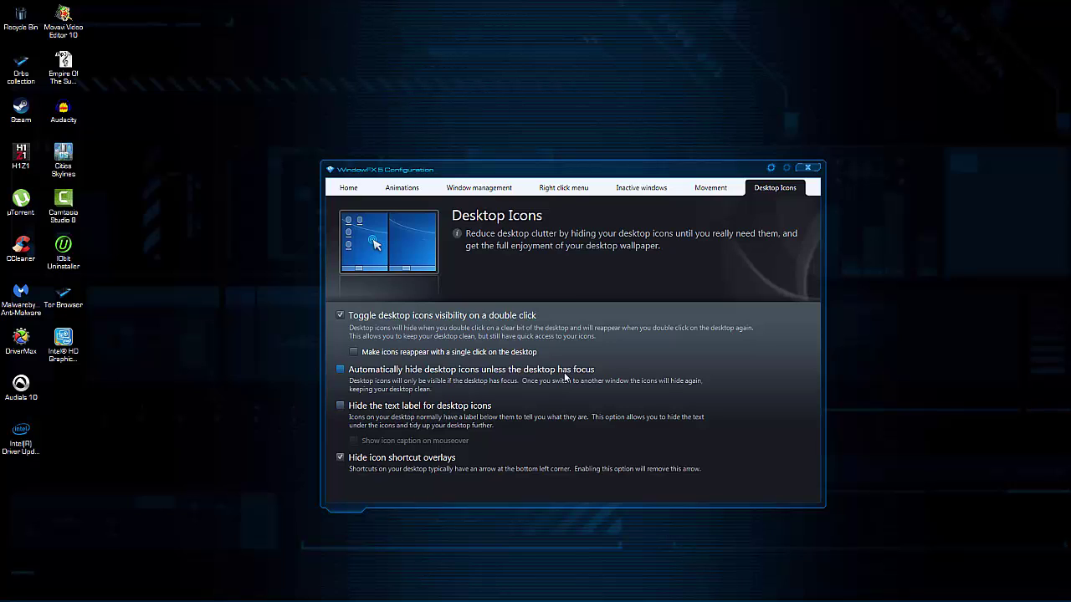
{"action": "left_click", "coordinate": [341, 370]}
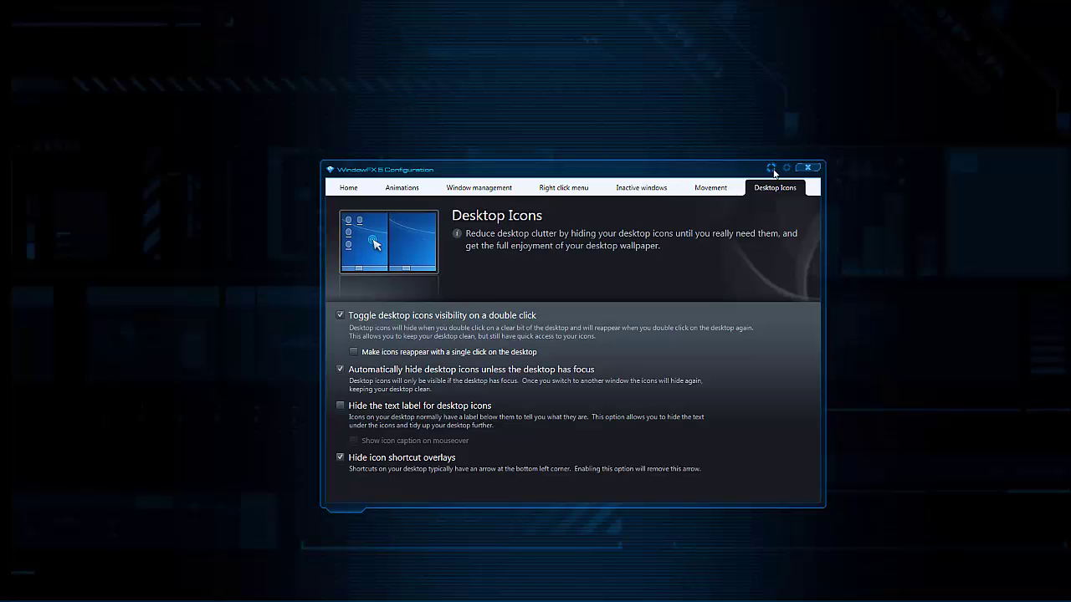
{"action": "left_click", "coordinate": [808, 168]}
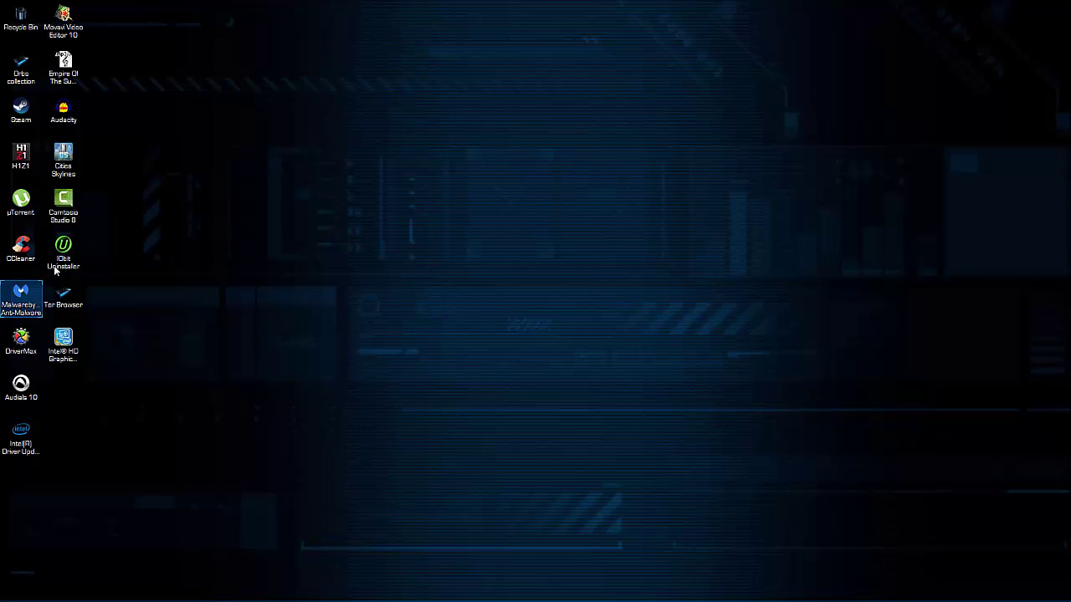
{"action": "left_click", "coordinate": [376, 591]}
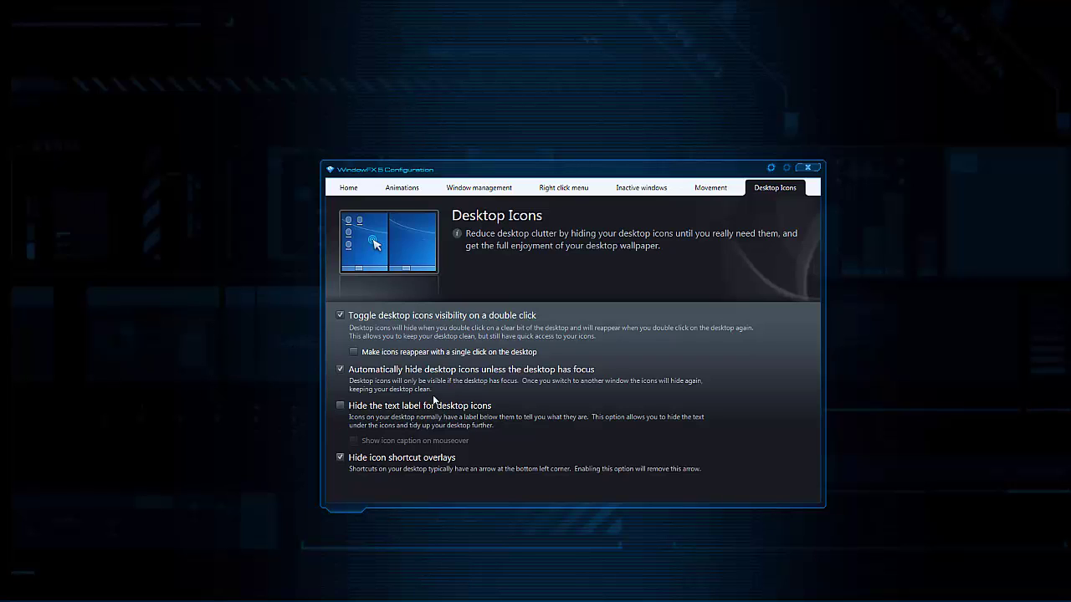
{"action": "left_click", "coordinate": [339, 371]}
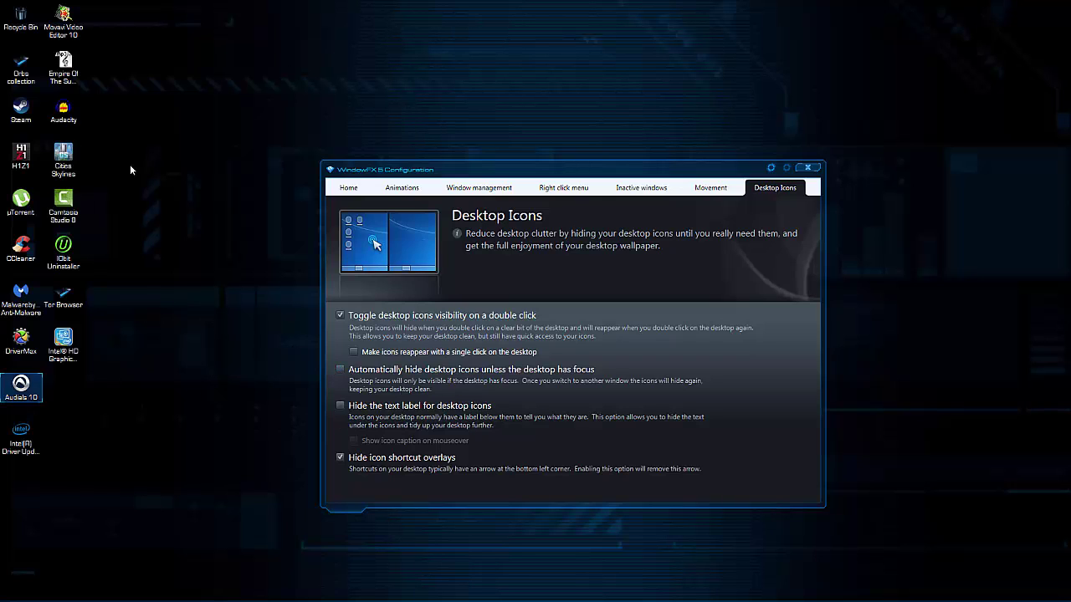
Step: Hide all desktop icons by turning off Show desktop icons in the desktop's view options
{"action": "right_click", "coordinate": [182, 309]}
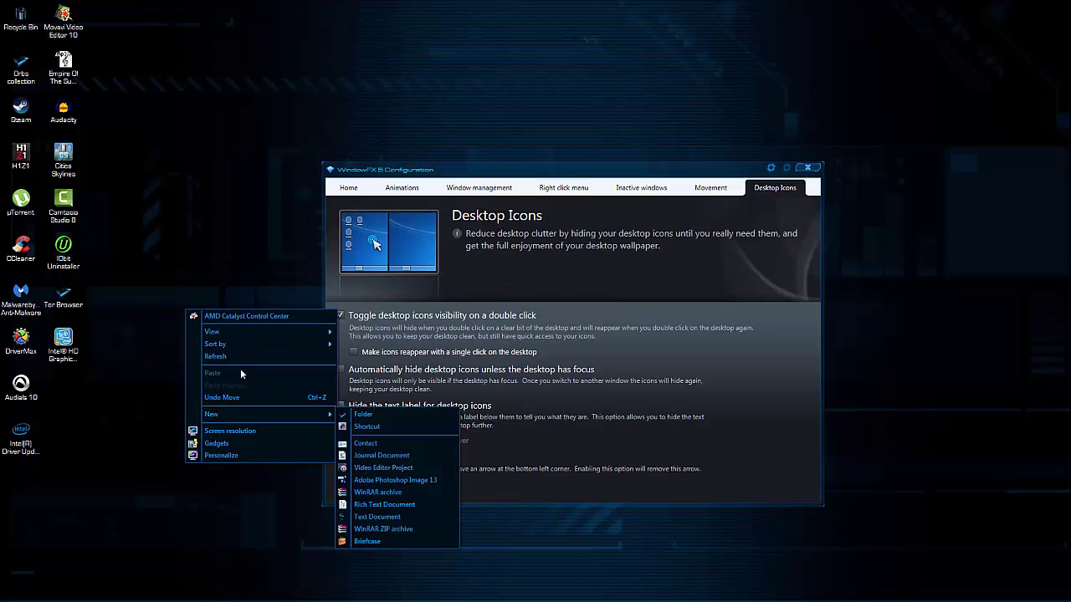
{"action": "mouse_move", "coordinate": [239, 335]}
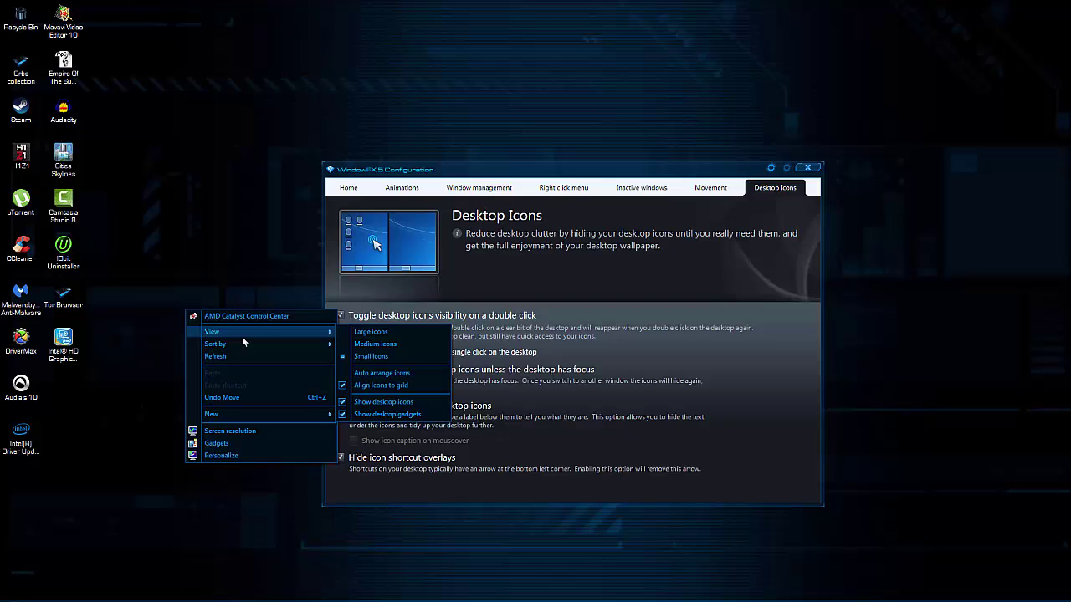
{"action": "left_click", "coordinate": [384, 403]}
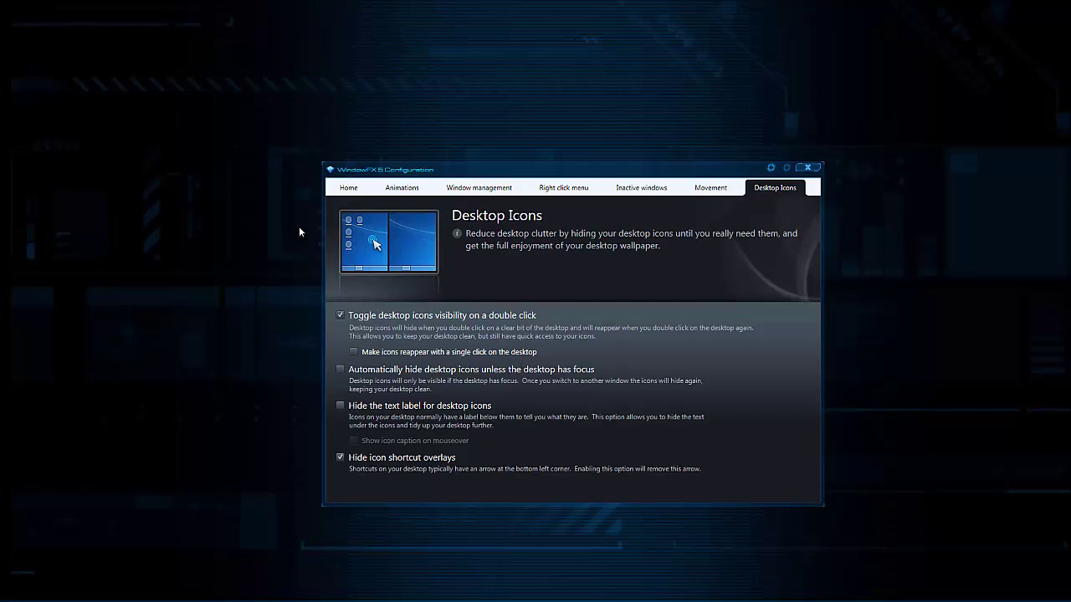
Step: Return to the About WindowFX home page, move the configuration window around the desktop, and close it
{"action": "left_click", "coordinate": [345, 189]}
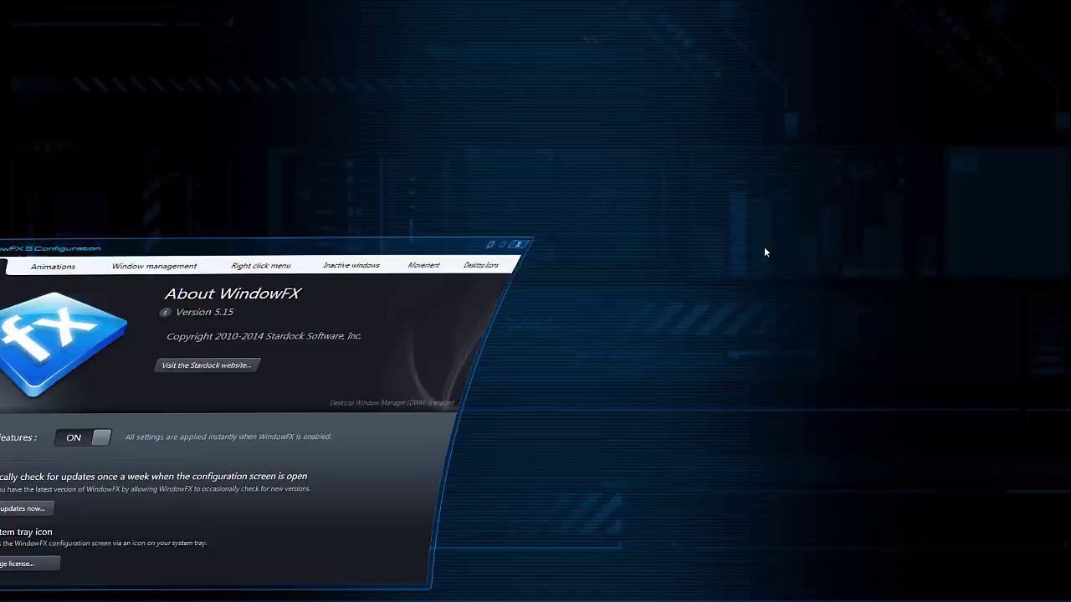
{"action": "left_click_drag", "start_coordinate": [764, 252], "coordinate": [79, 232]}
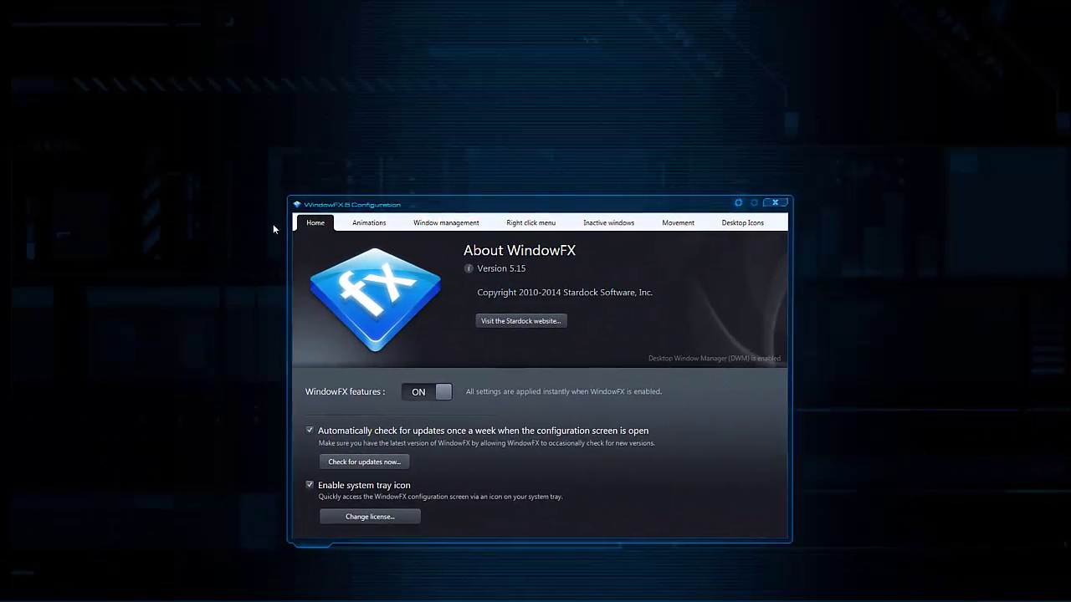
{"action": "left_click_drag", "start_coordinate": [558, 209], "coordinate": [531, 201]}
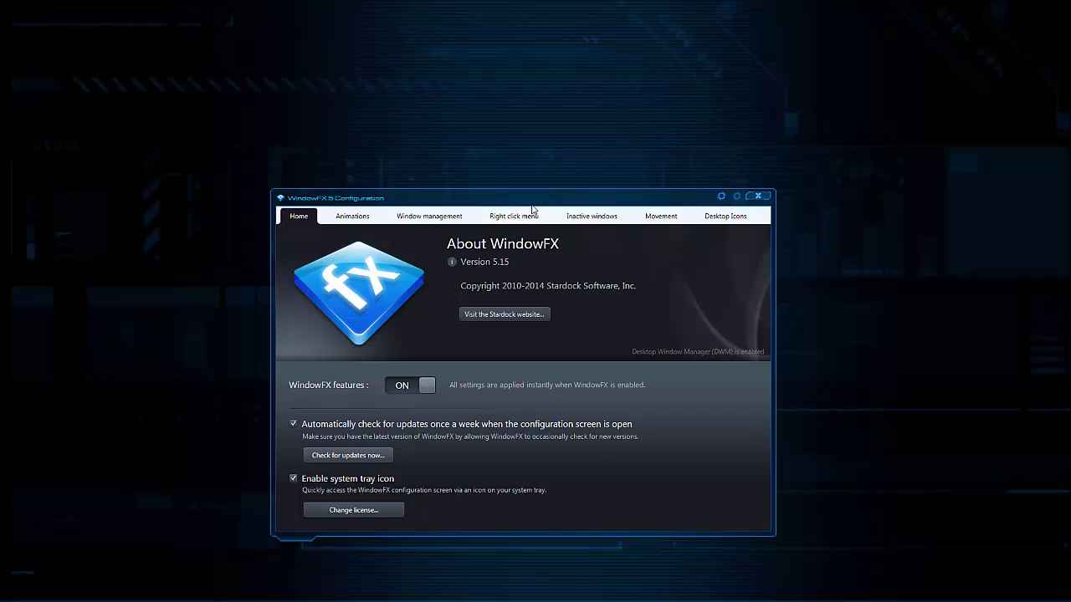
{"action": "mouse_move", "coordinate": [521, 194]}
{"action": "left_mouse_down"}
{"action": "mouse_move", "coordinate": [522, 155]}
{"action": "mouse_move", "coordinate": [524, 200]}
{"action": "mouse_move", "coordinate": [516, 182]}
{"action": "left_mouse_up"}
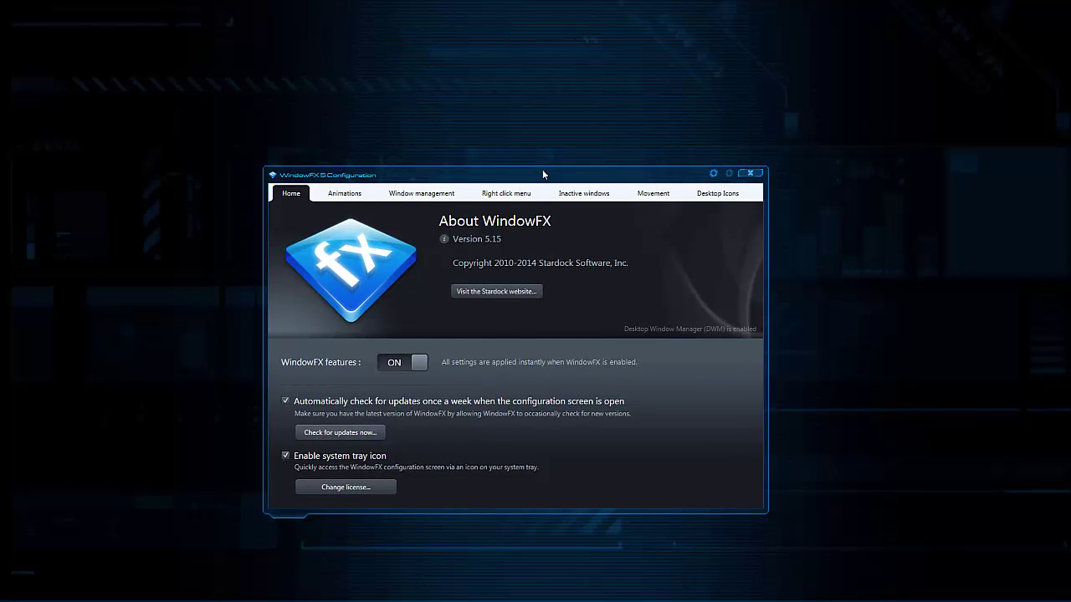
{"action": "left_click_drag", "start_coordinate": [542, 169], "coordinate": [521, 159]}
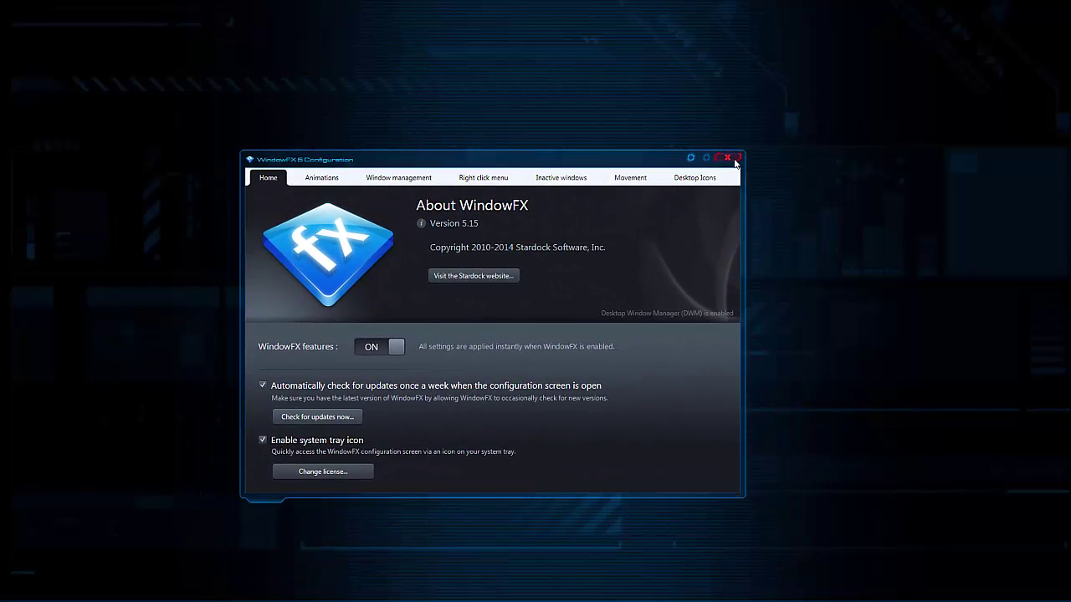
{"action": "left_click", "coordinate": [734, 160]}
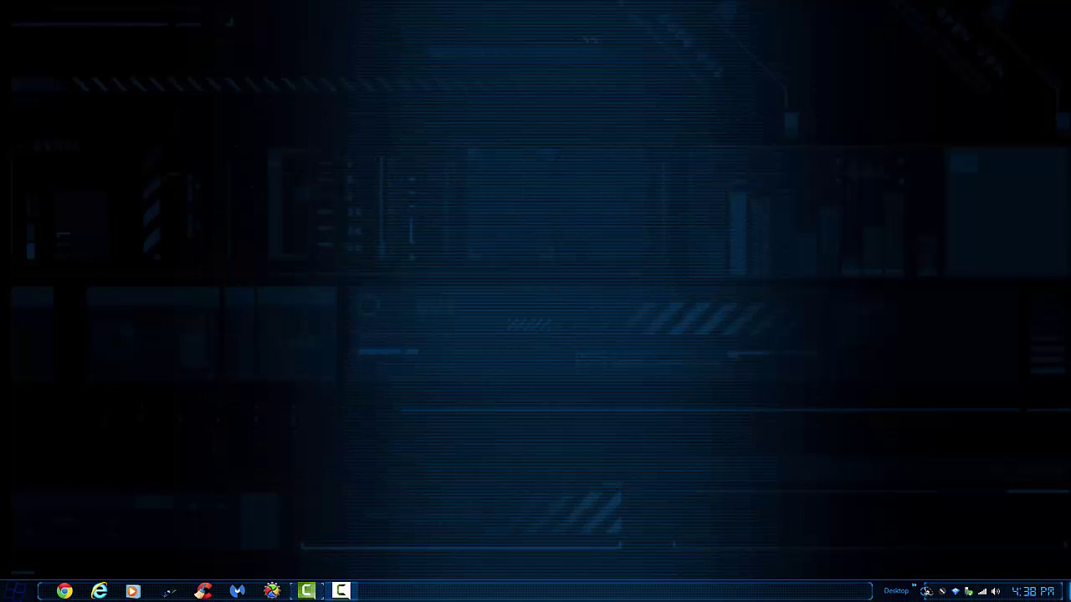